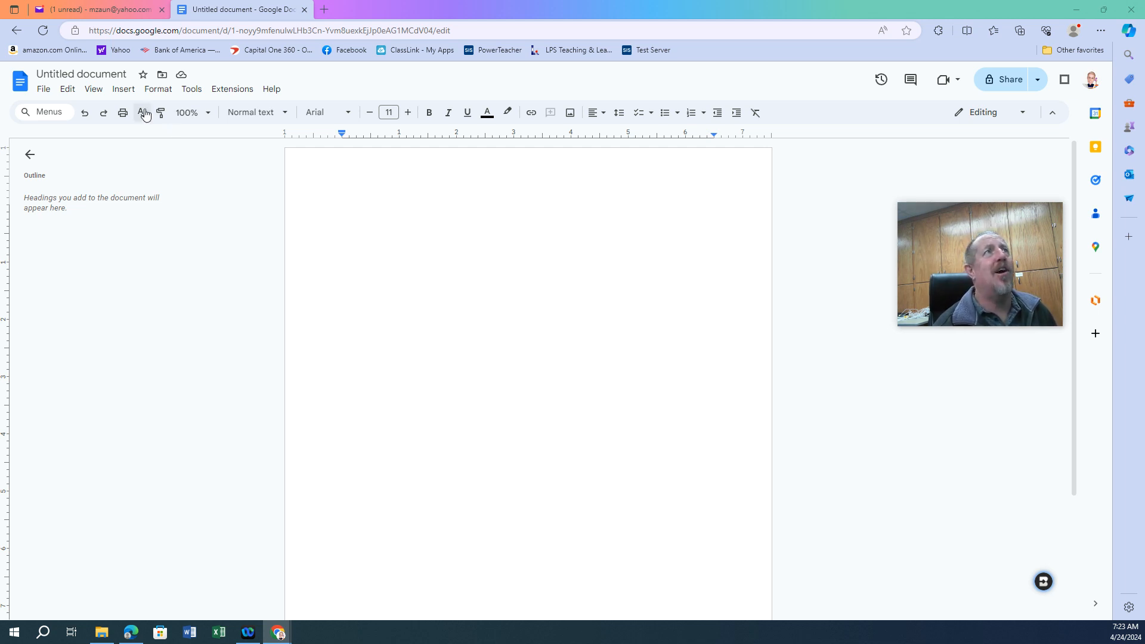
# Step: Insert a plus-sign voting chip on the first line of the blank document
pyautogui.click(126, 91)
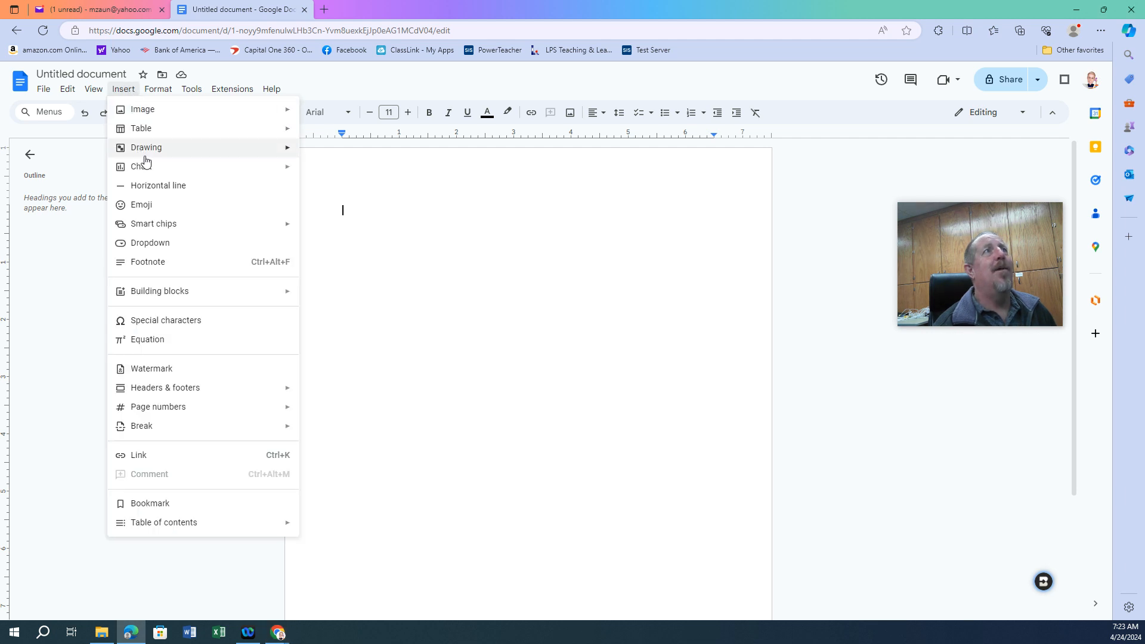
pyautogui.moveTo(158, 227)
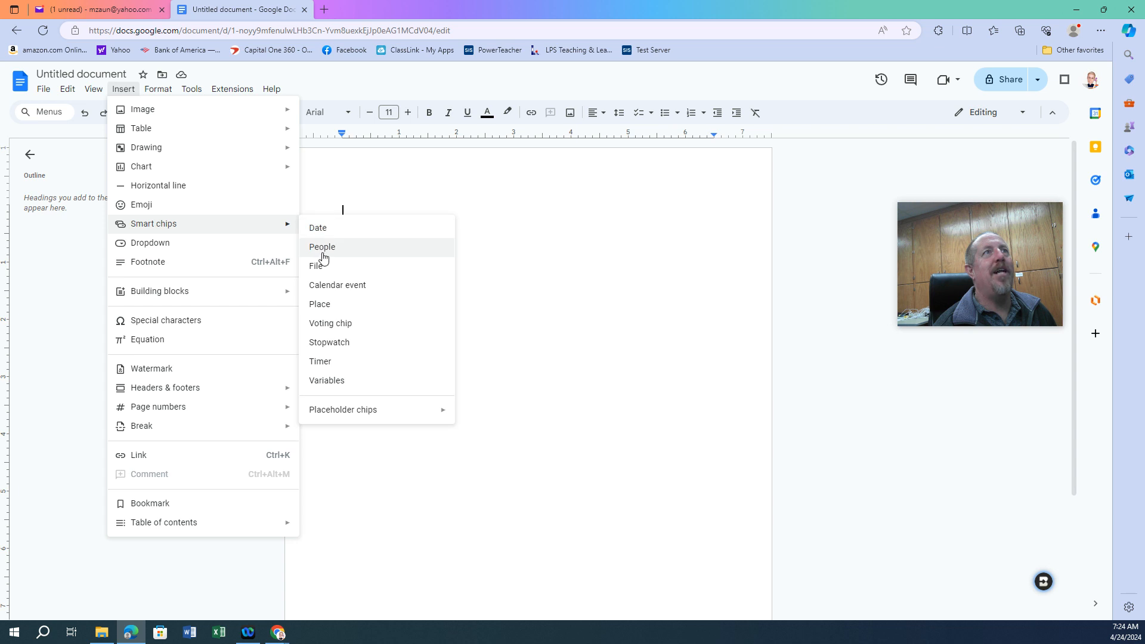
pyautogui.click(337, 325)
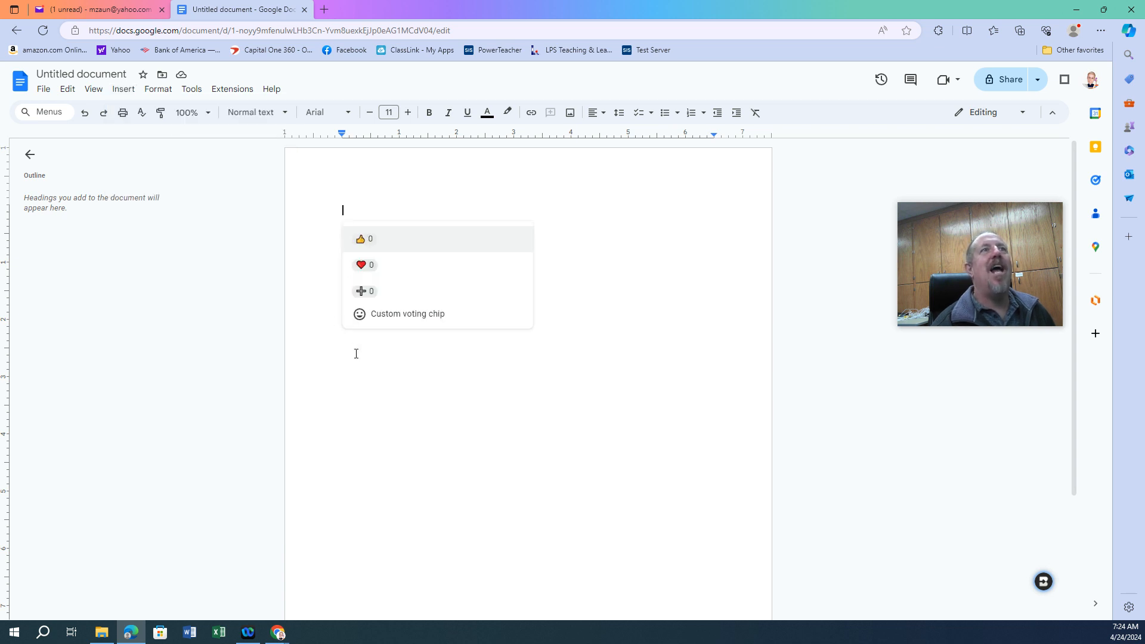
pyautogui.click(372, 292)
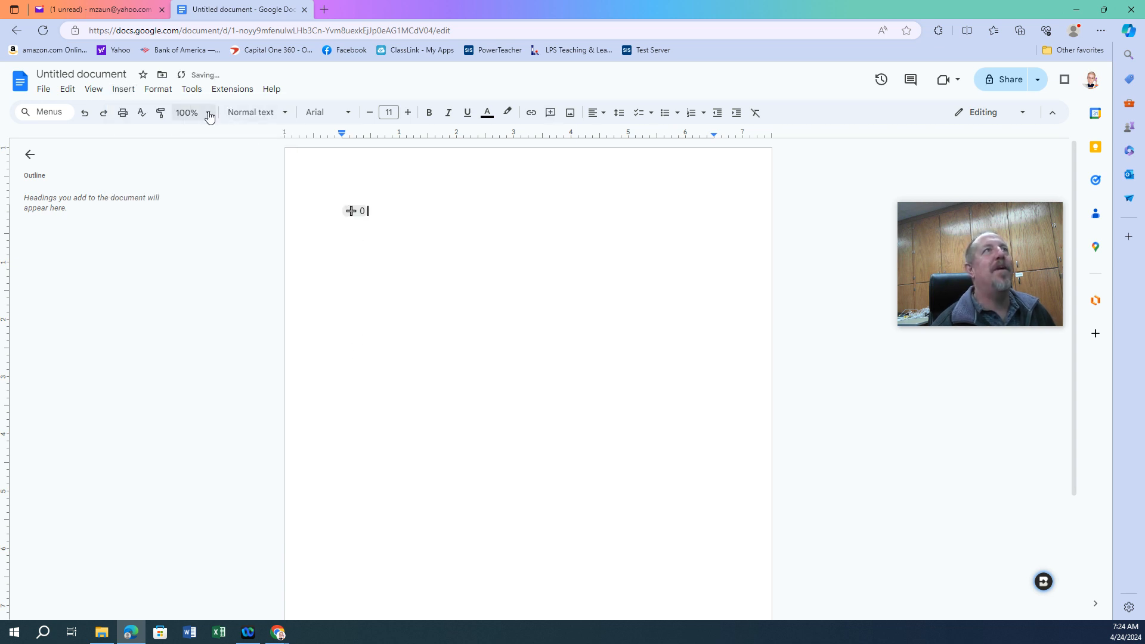
# Step: Insert a thumbs-up voting chip after the plus-sign chip
pyautogui.click(122, 89)
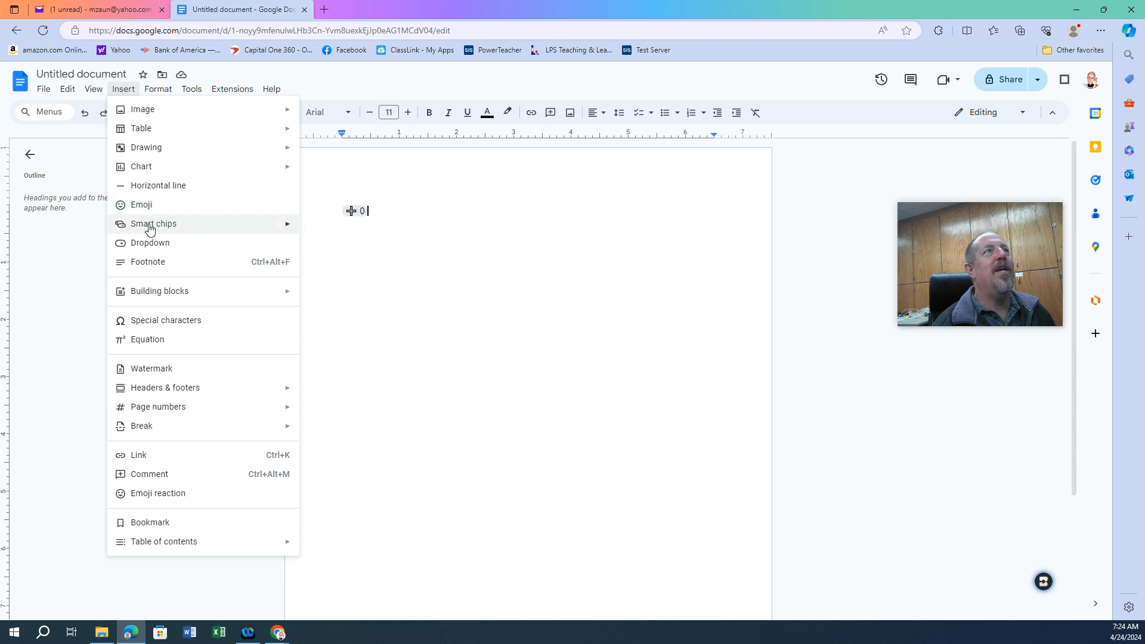
pyautogui.click(328, 317)
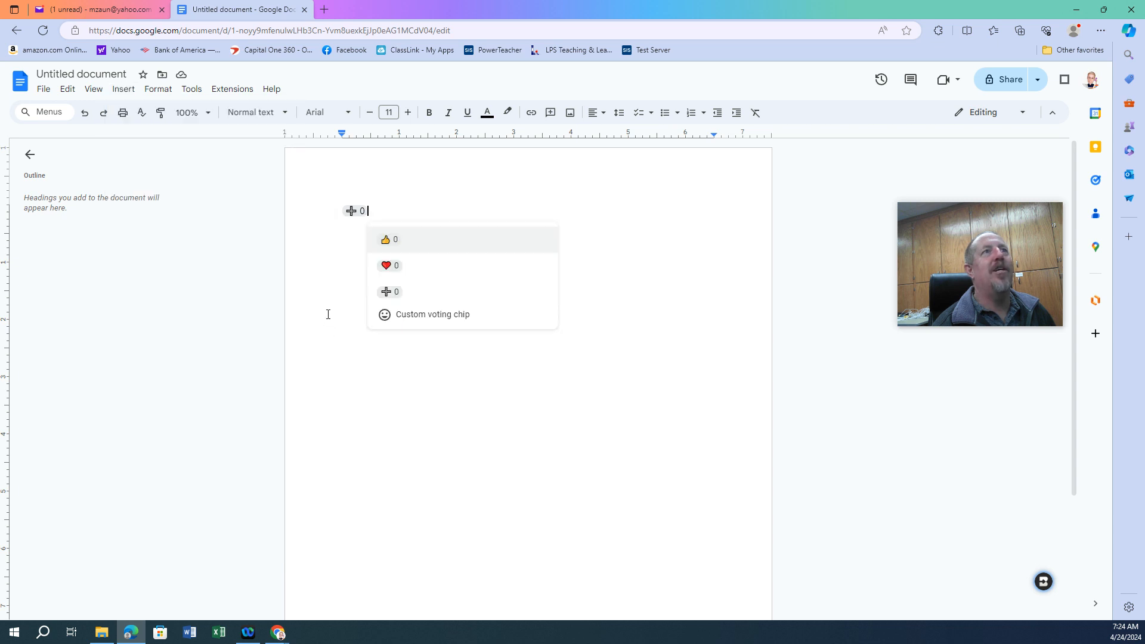
pyautogui.click(395, 242)
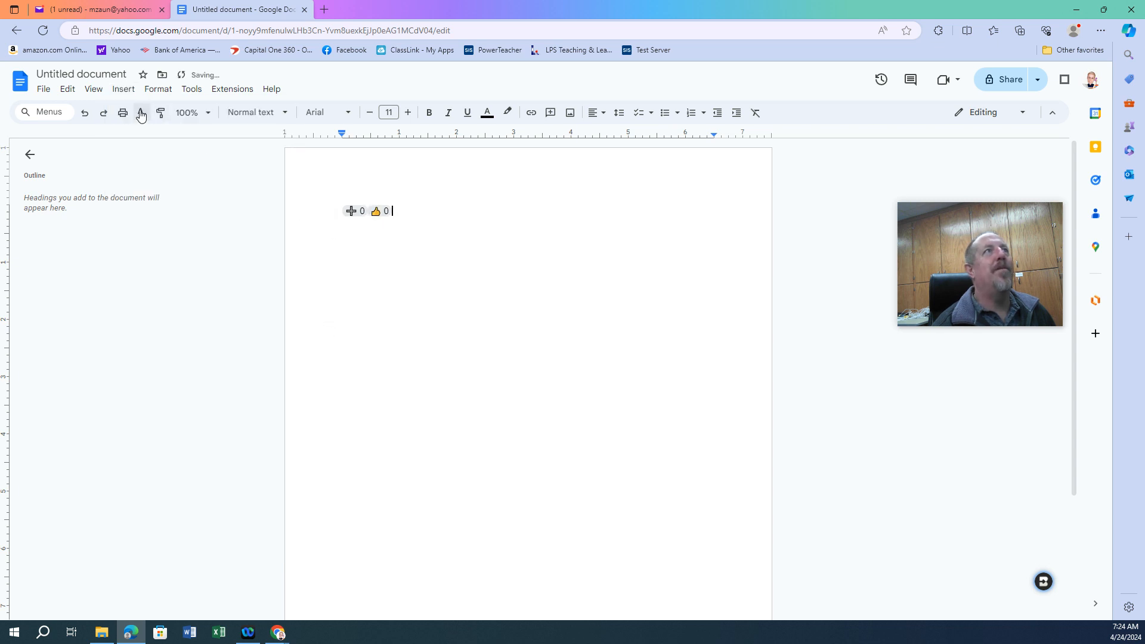
# Step: Insert a custom voting chip with the thumbs-down emoji after the thumbs-up chip
pyautogui.click(120, 90)
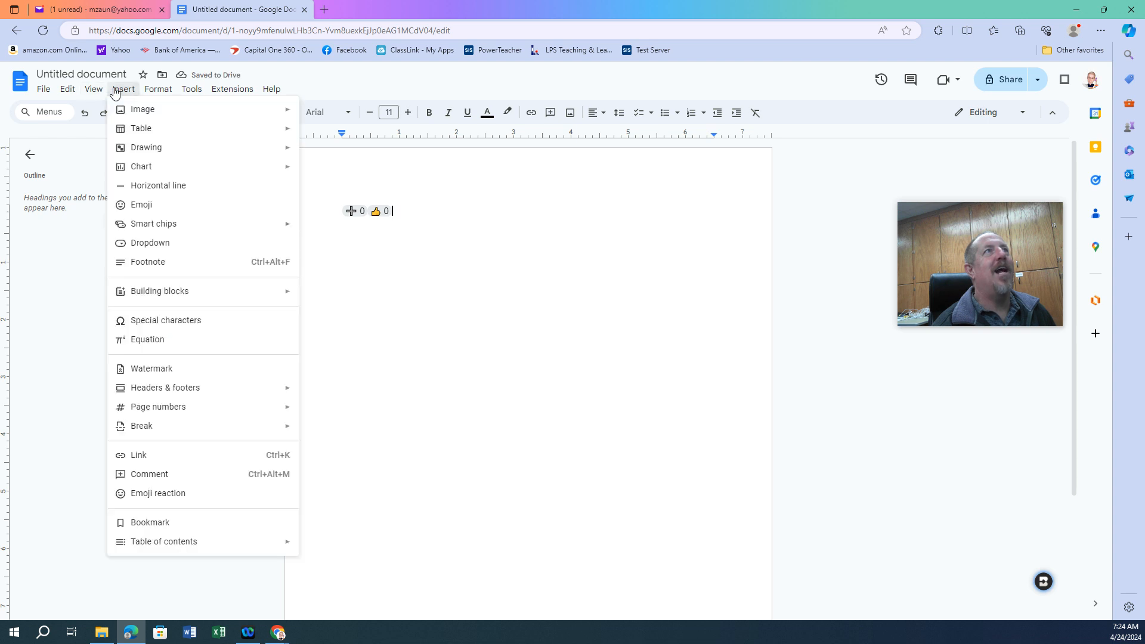
pyautogui.moveTo(143, 223)
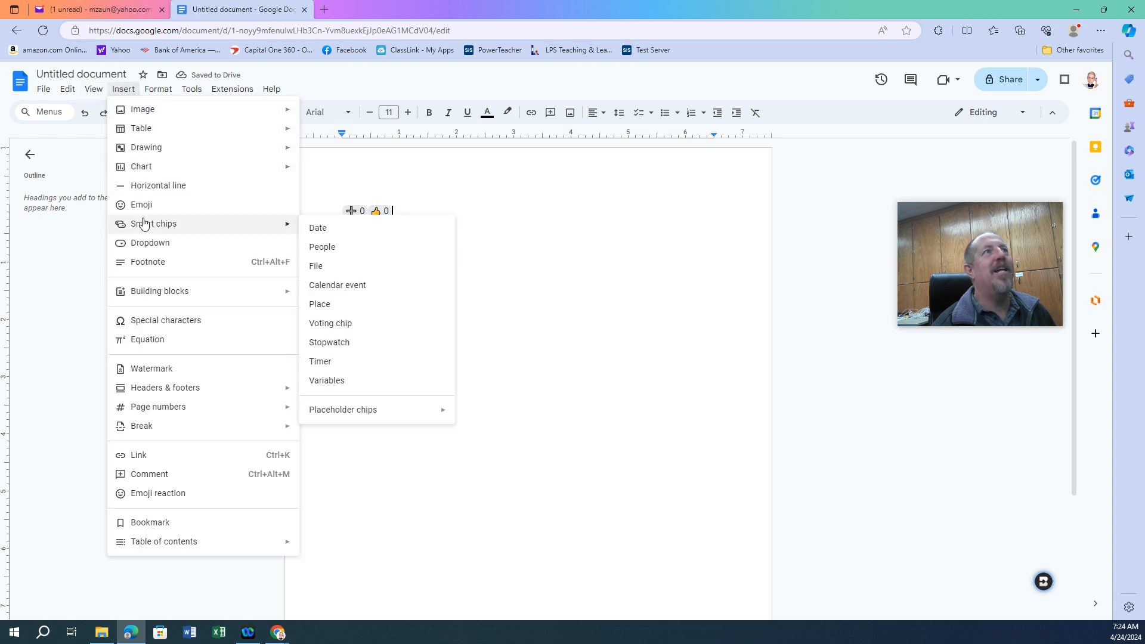
pyautogui.click(331, 323)
pyautogui.click(418, 316)
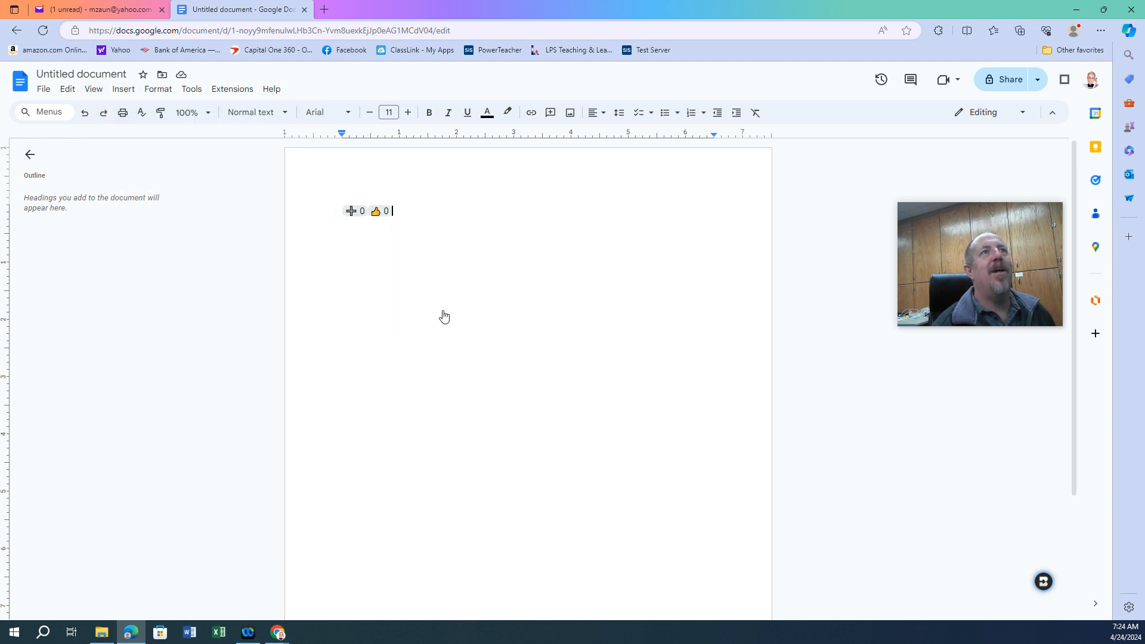
pyautogui.scroll(-7, 541, 374)
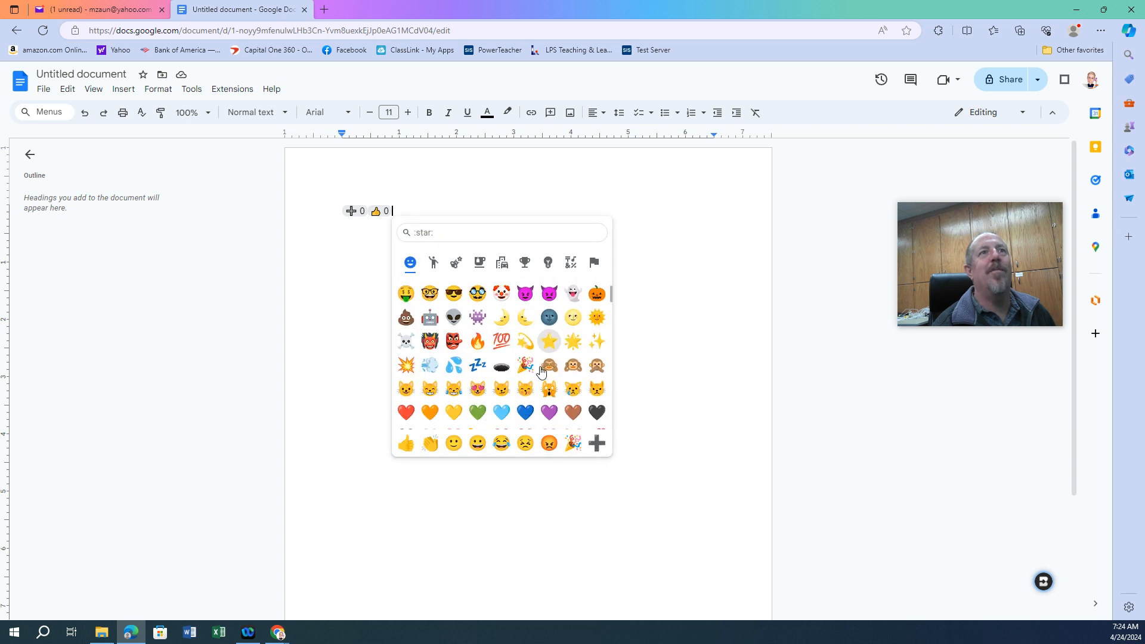
pyautogui.scroll(-2, 541, 373)
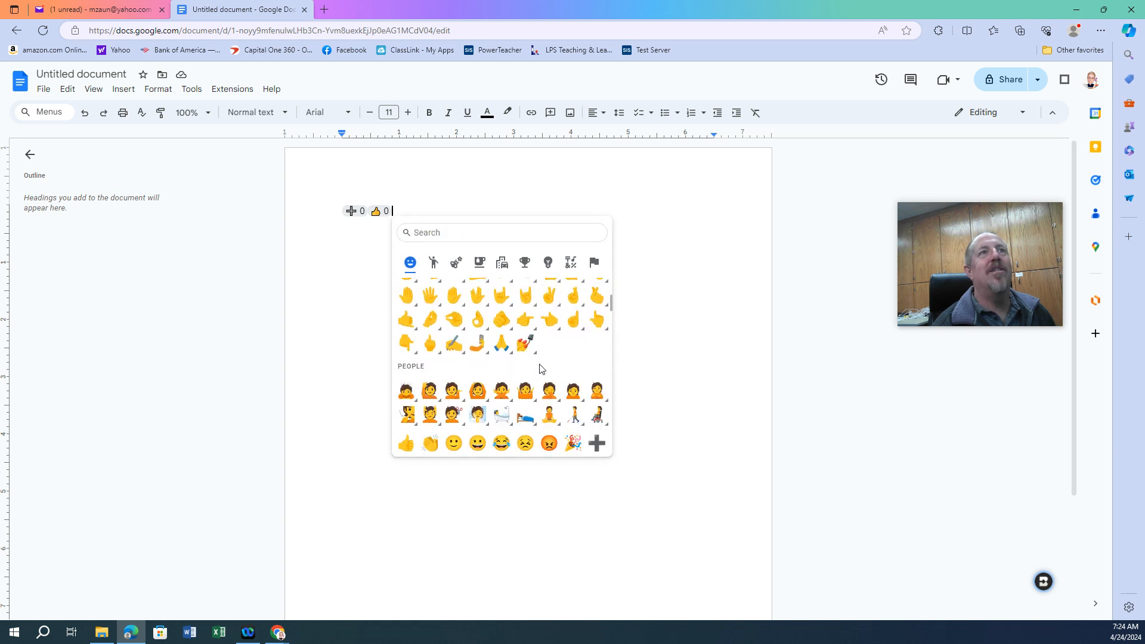
pyautogui.scroll(1, 540, 370)
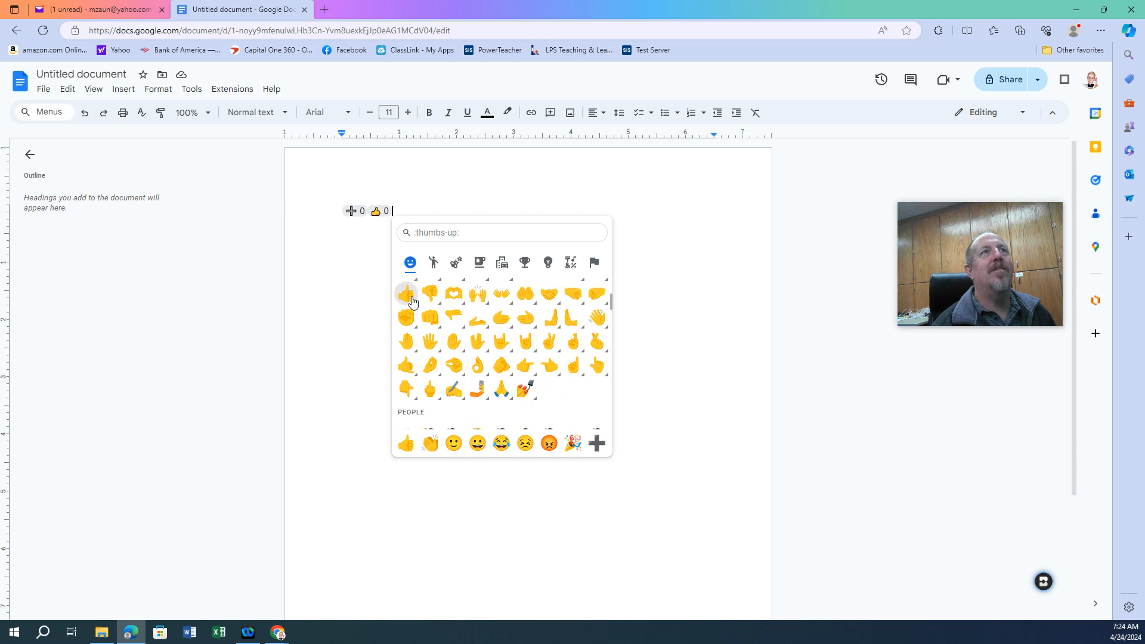
pyautogui.scroll(1, 430, 302)
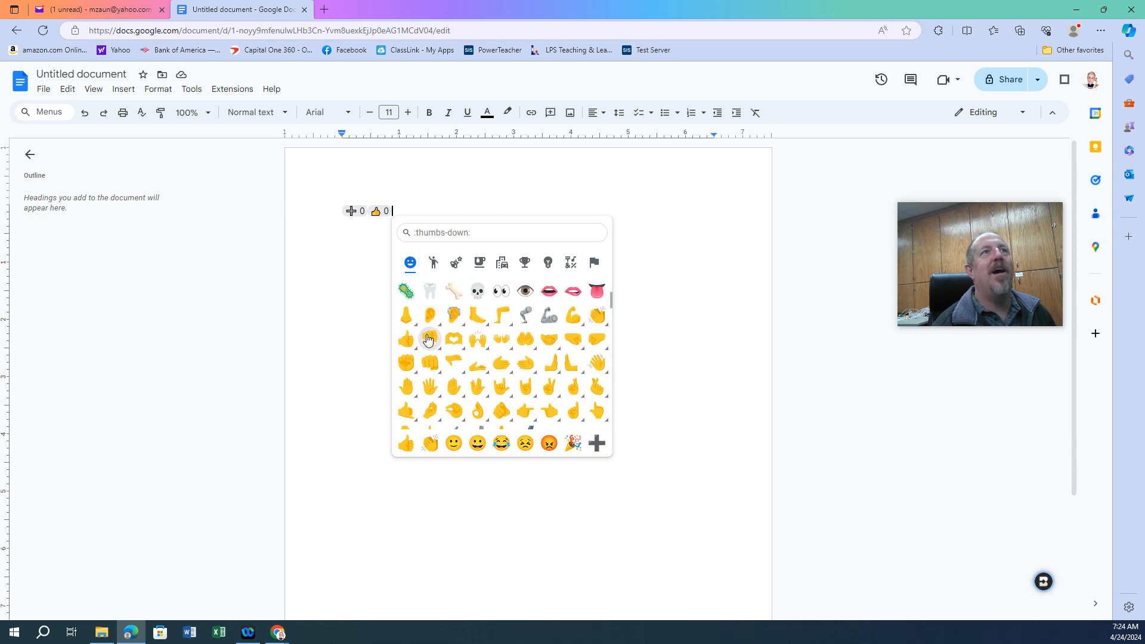
pyautogui.click(429, 339)
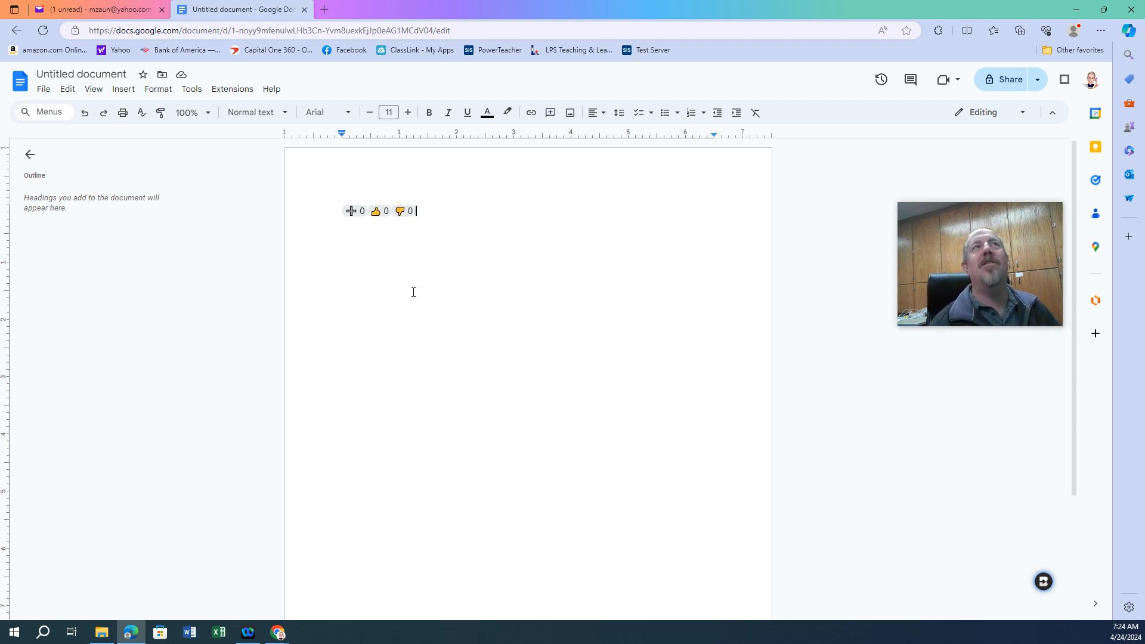
# Step: Cast a vote on the thumbs-up voting chip
pyautogui.click(376, 211)
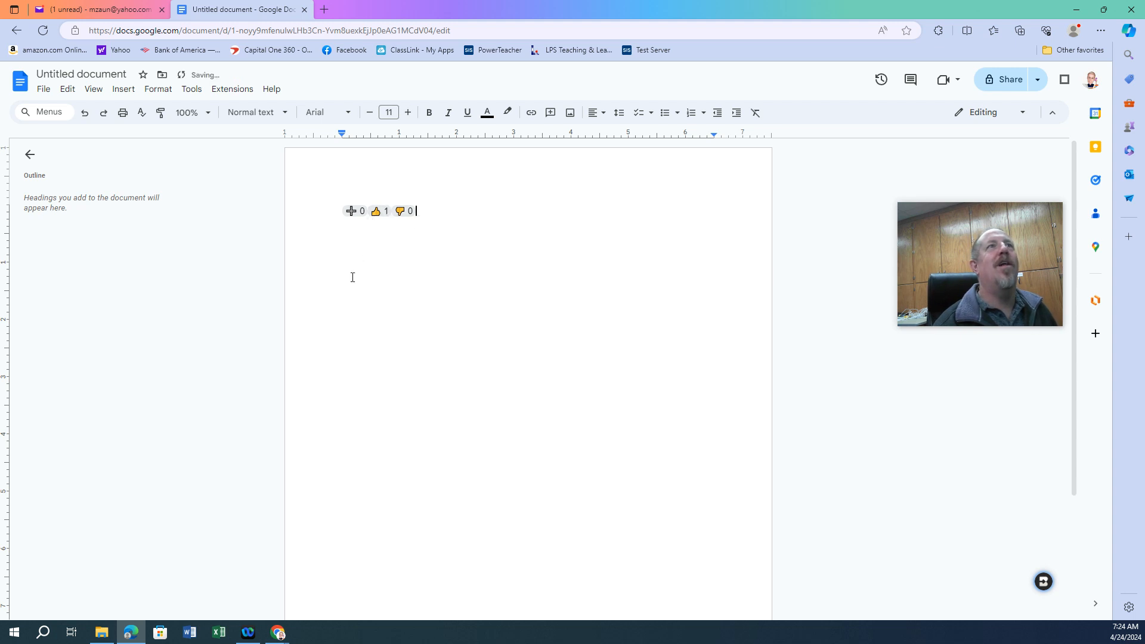
pyautogui.click(376, 214)
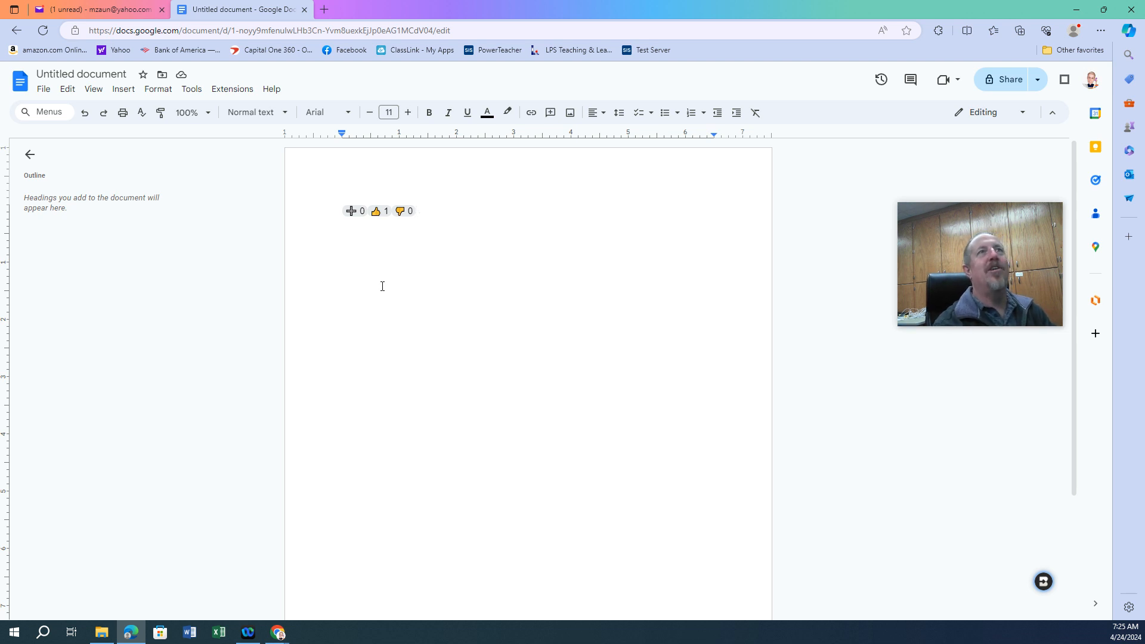
# Step: Insert a timer chip below the row of voting chips and set it to 10 minutes
pyautogui.press('Return')
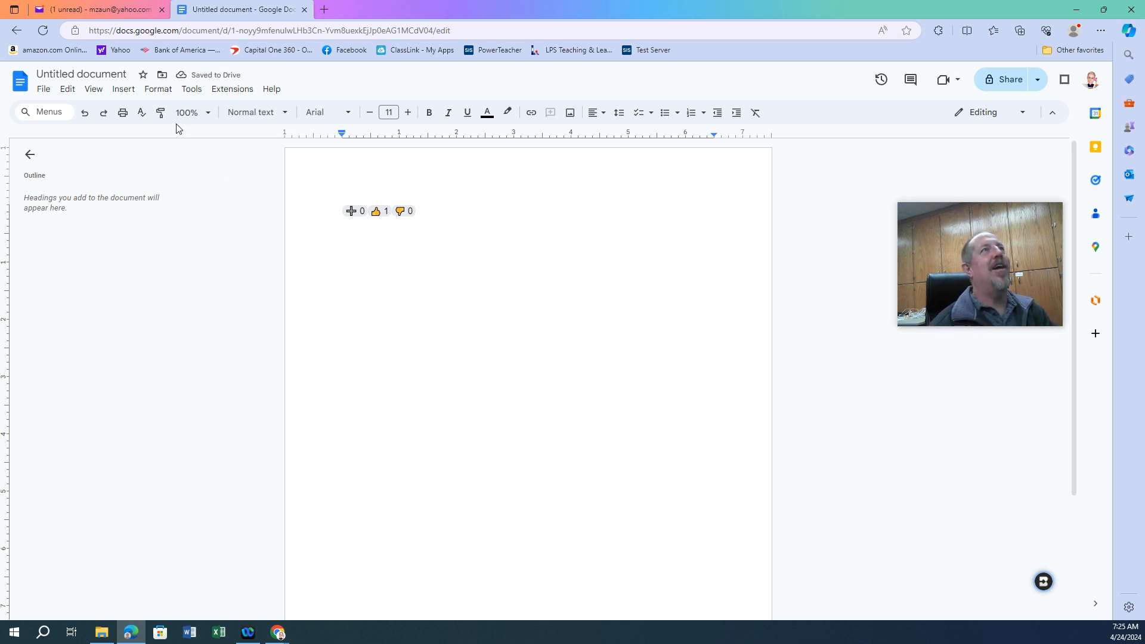
pyautogui.click(122, 90)
pyautogui.moveTo(166, 225)
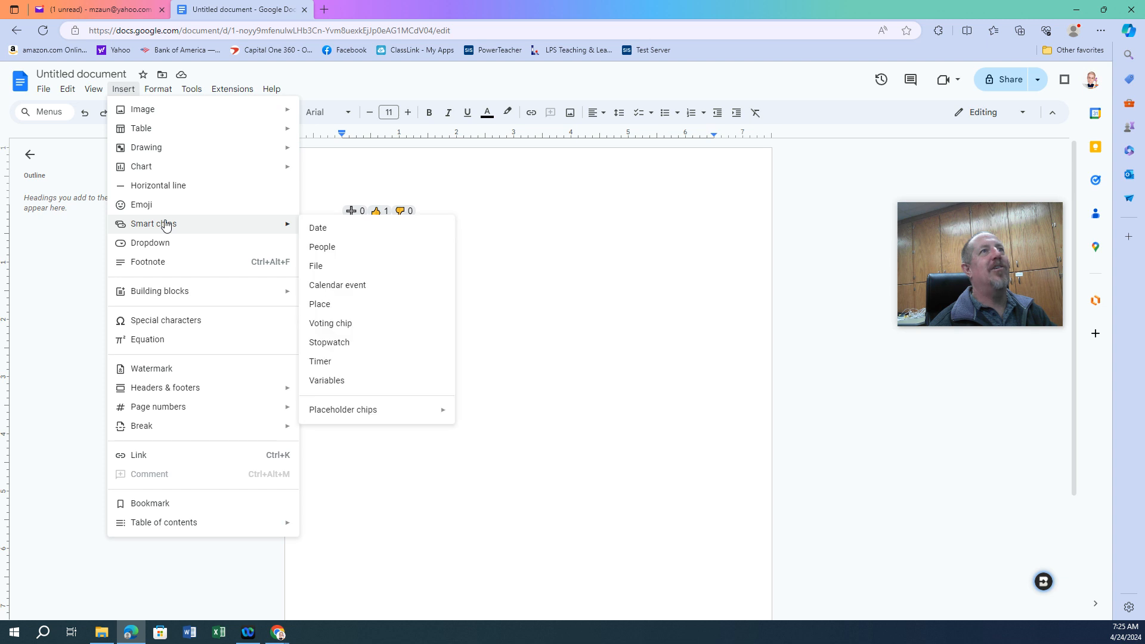
pyautogui.click(337, 363)
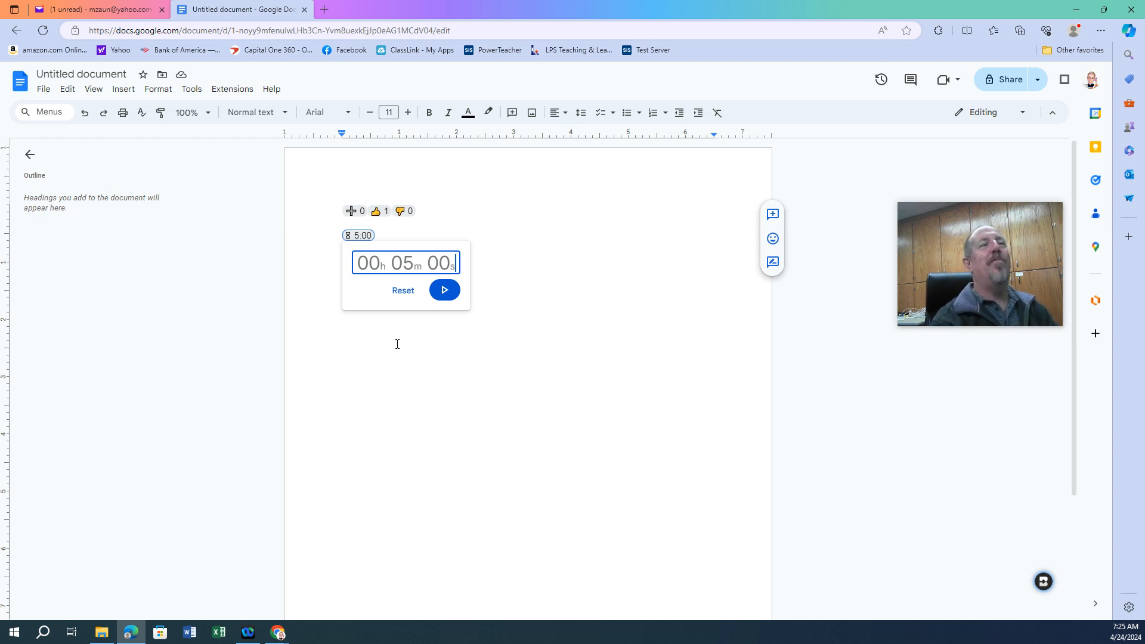
pyautogui.write('1000')
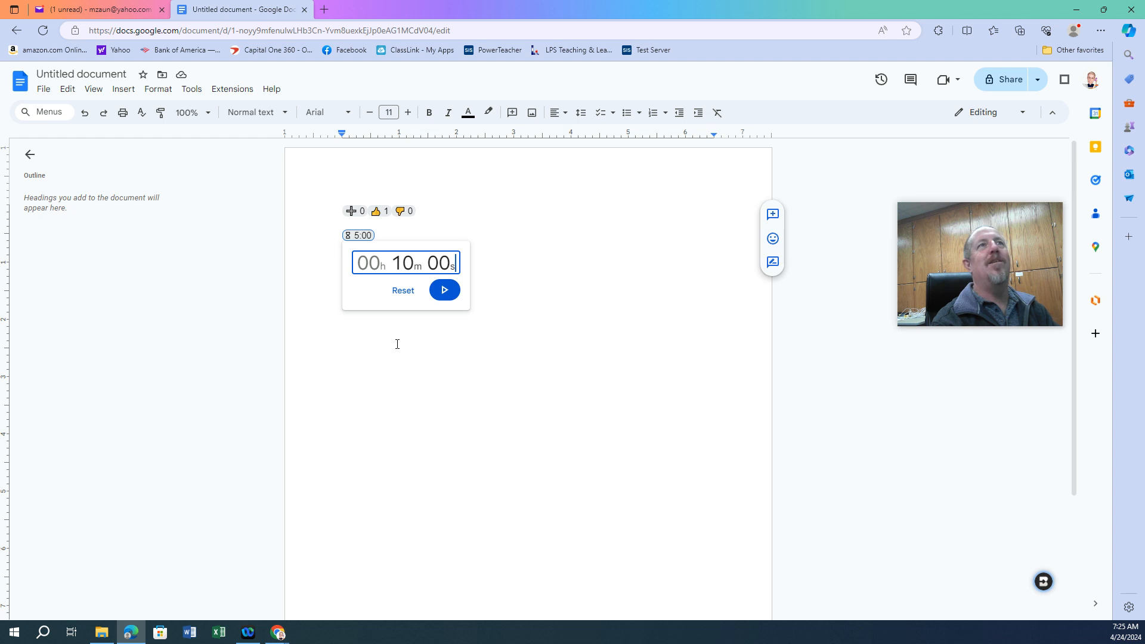
pyautogui.press('Return')
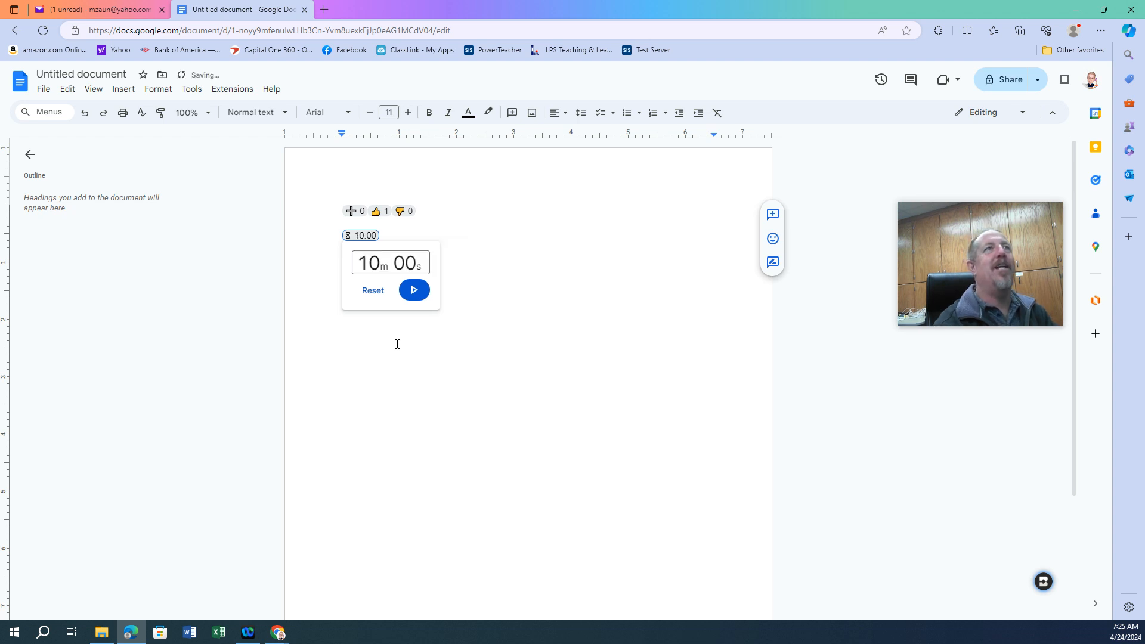
# Step: Set the timer chip's duration to 12 minutes and close its controls
pyautogui.click(426, 259)
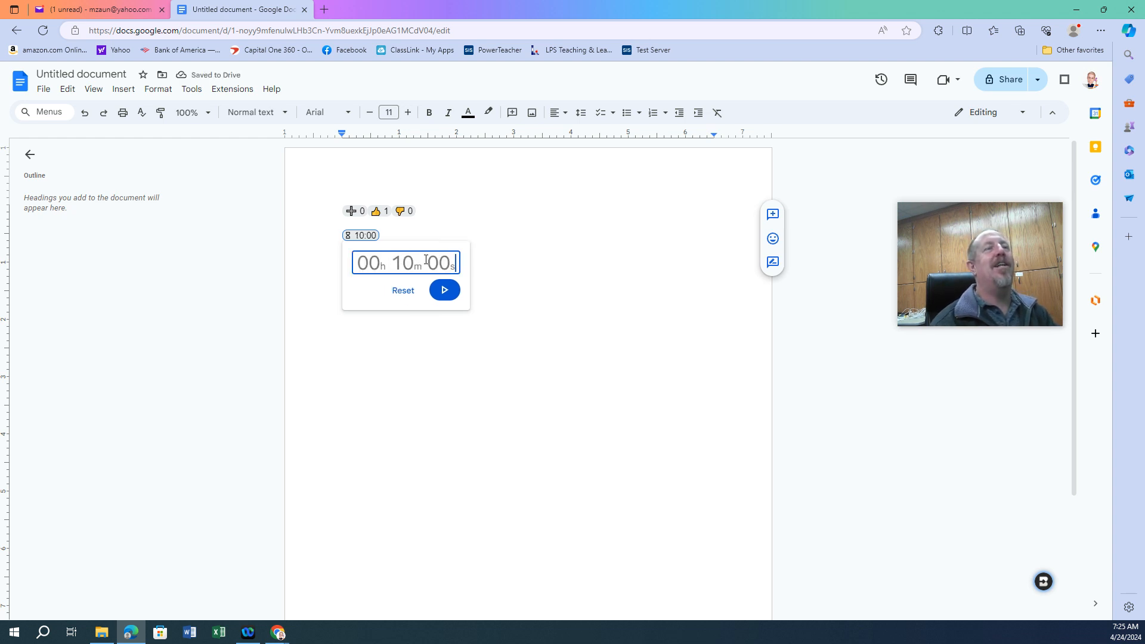
pyautogui.write('1200')
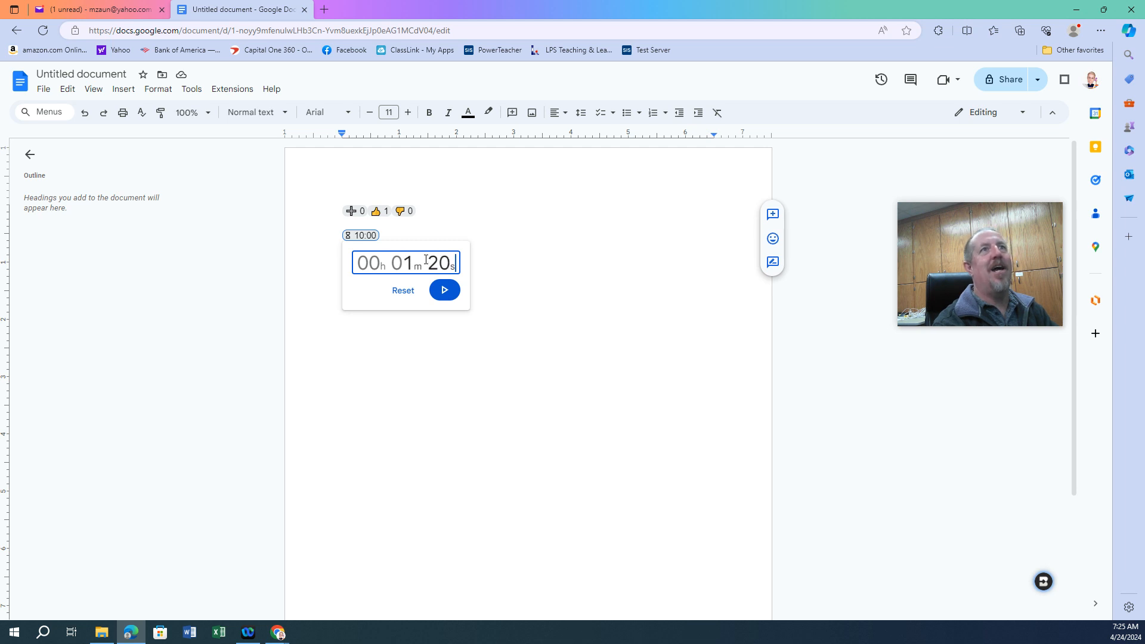
pyautogui.press('Return')
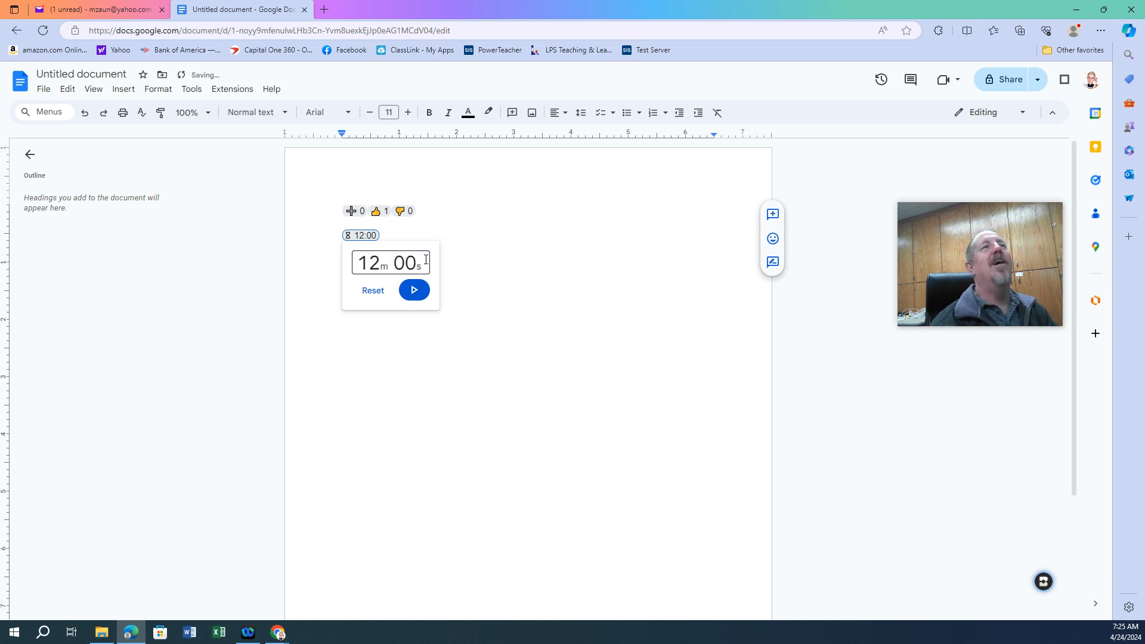
pyautogui.click(477, 257)
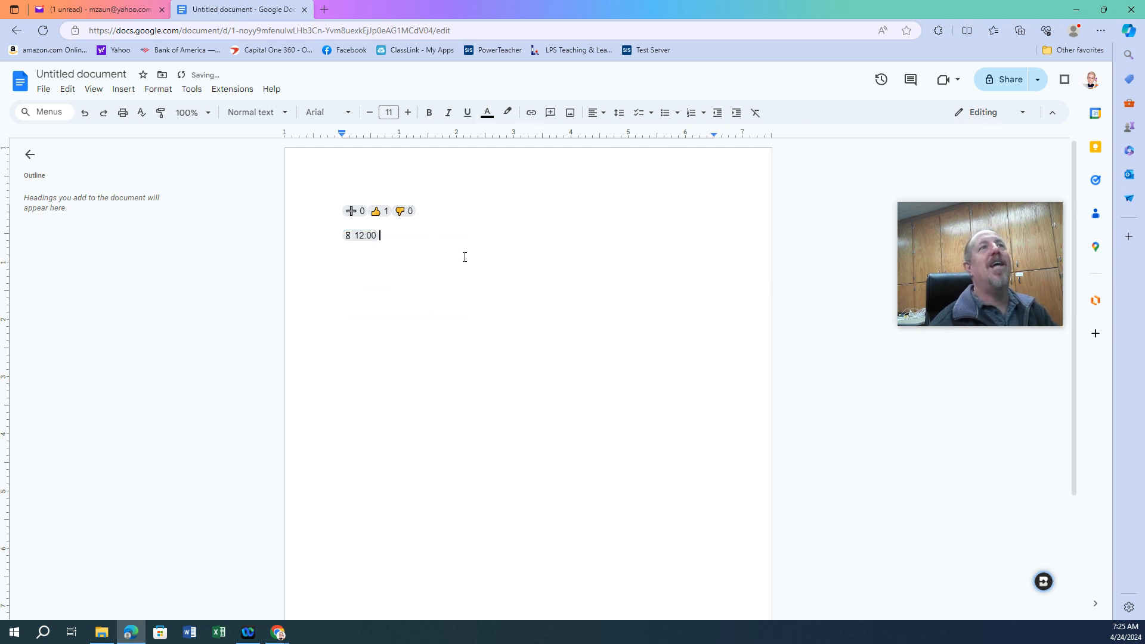
# Step: Start the countdown of the timer chip
pyautogui.click(378, 239)
pyautogui.click(413, 288)
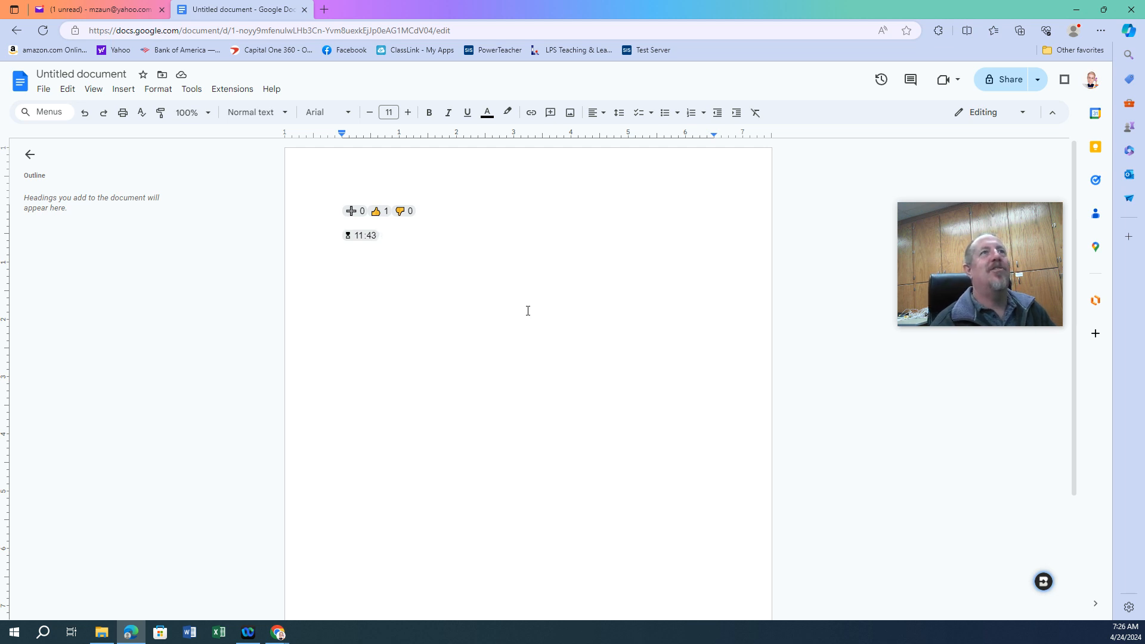
pyautogui.moveTo(375, 240)
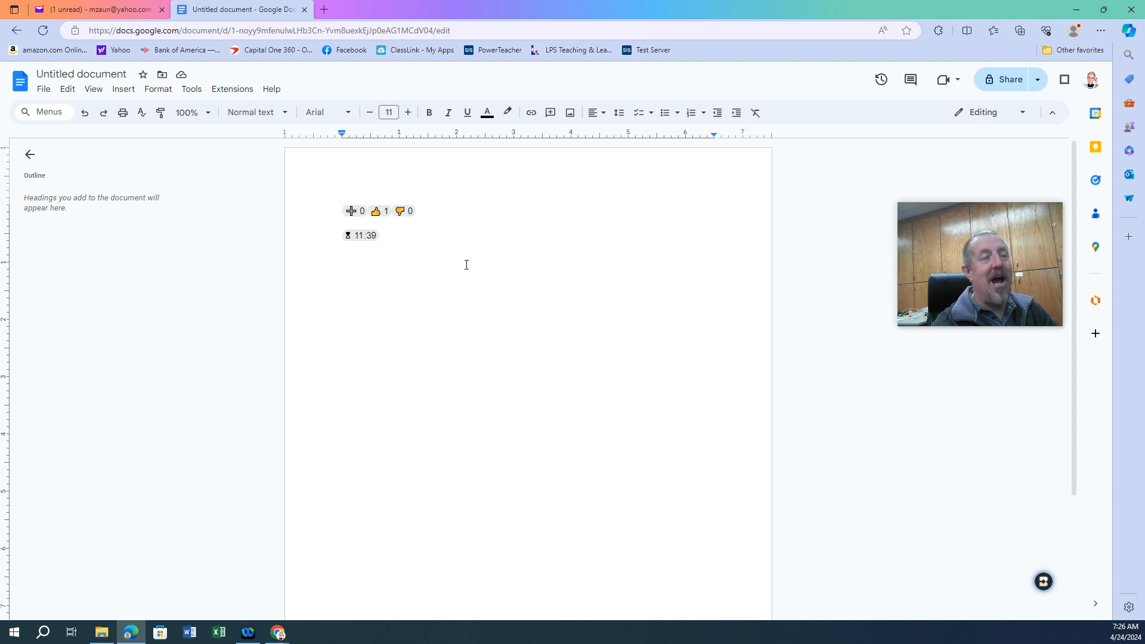
# Step: Insert a Person placeholder chip two lines below the timer
pyautogui.press('Return')
pyautogui.press('Return')
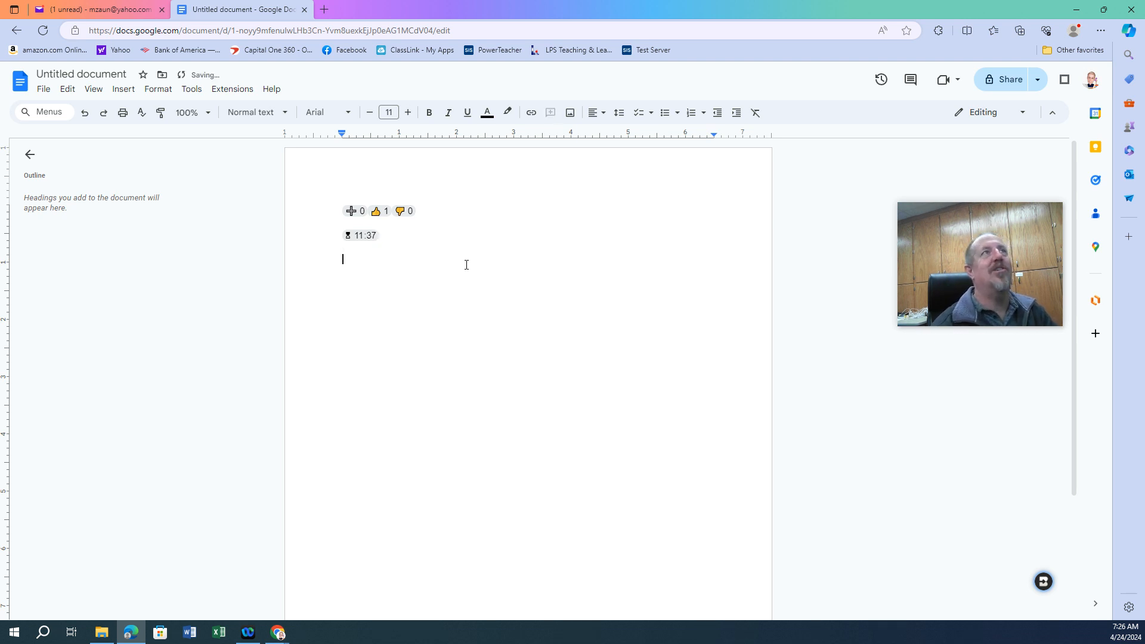
pyautogui.click(134, 96)
pyautogui.moveTo(163, 223)
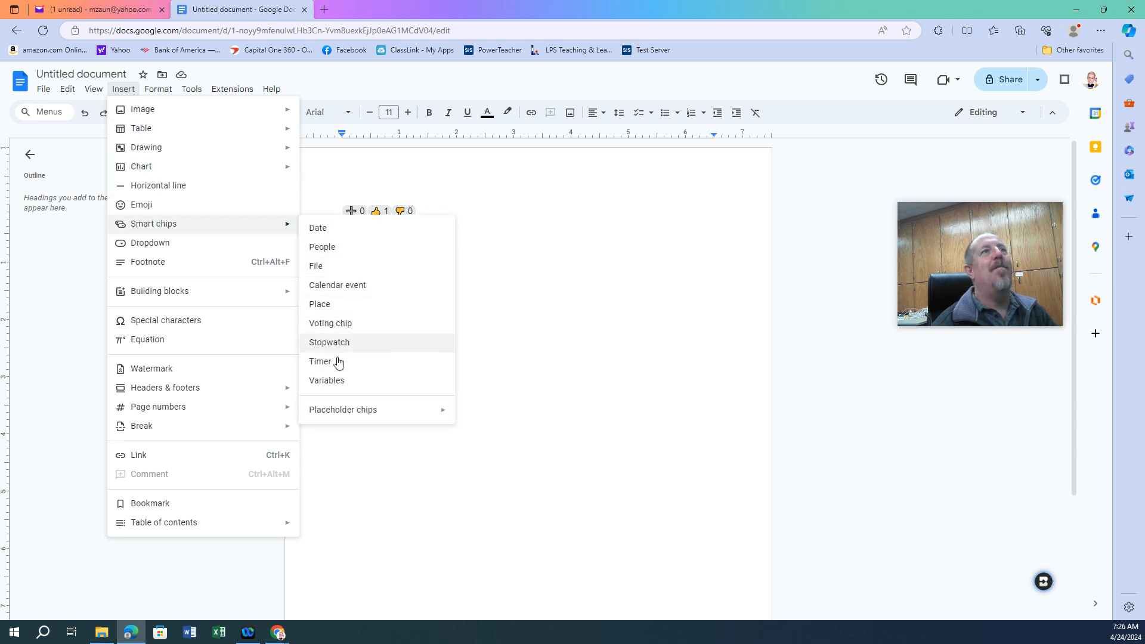
pyautogui.moveTo(340, 411)
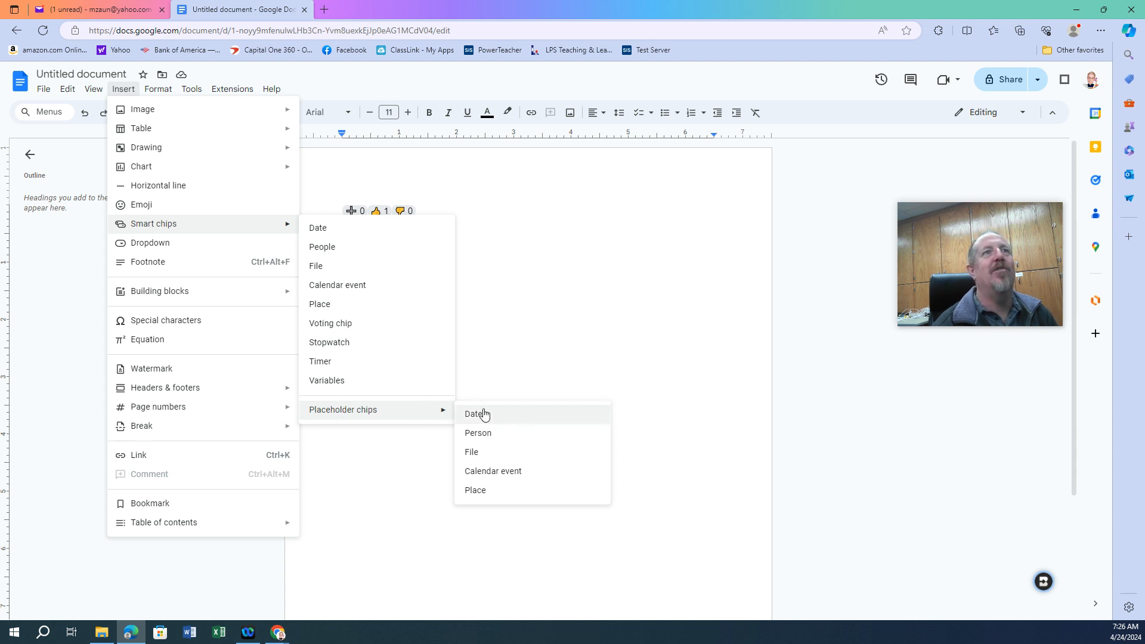
pyautogui.click(491, 433)
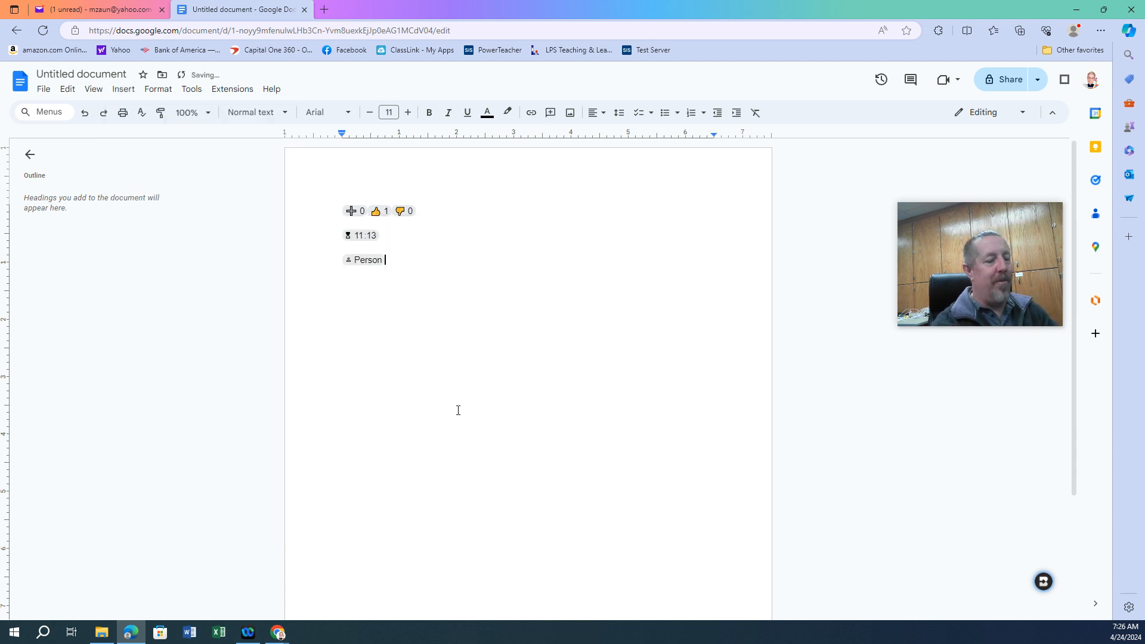
# Step: Insert a Place placeholder chip on the line below the Person chip
pyautogui.press('Return')
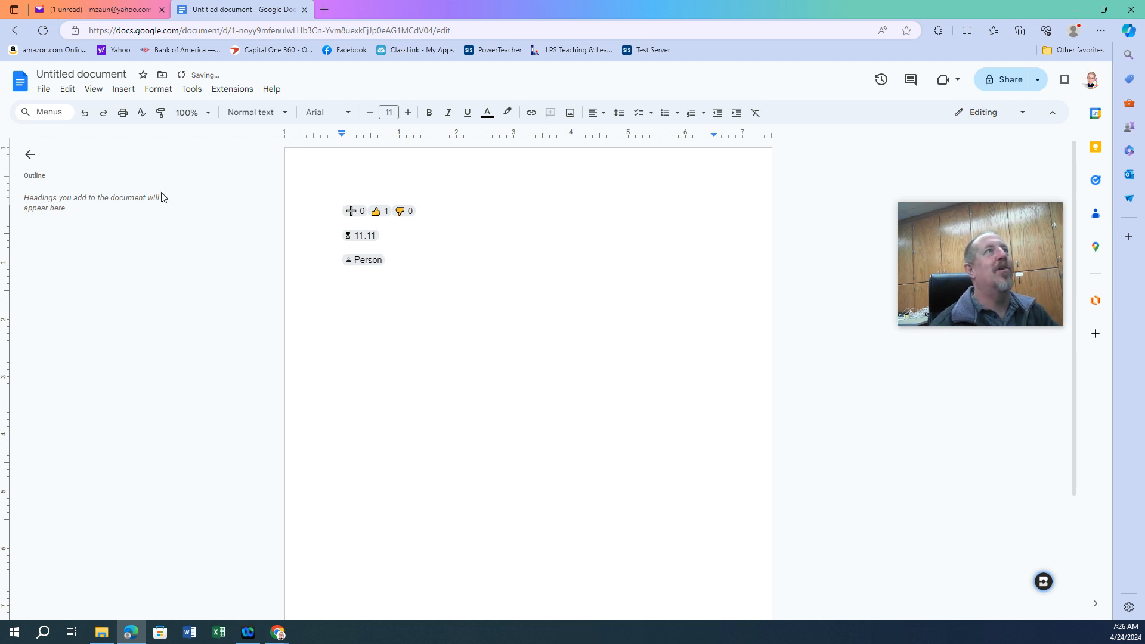
pyautogui.click(124, 91)
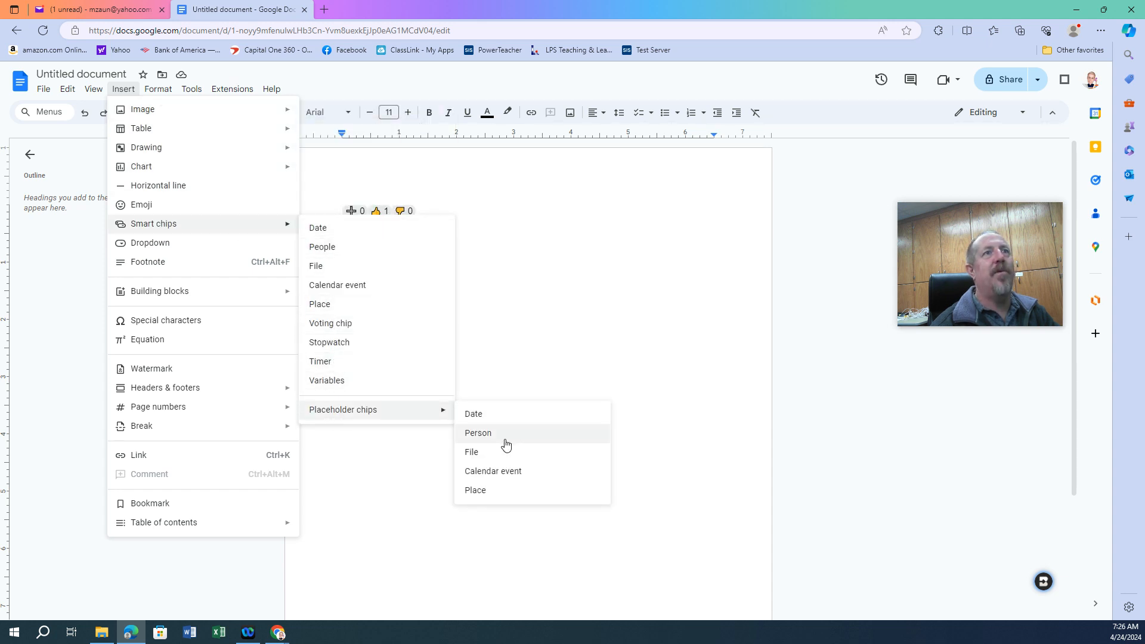
pyautogui.click(497, 489)
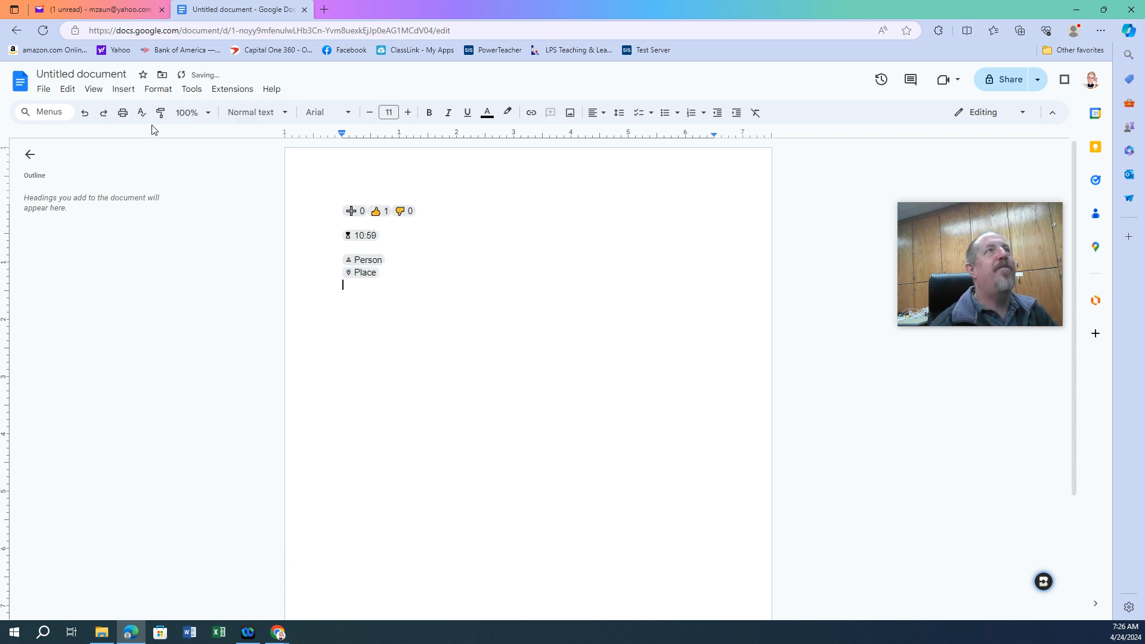
# Step: Insert a File placeholder chip below the Place chip and add a line of random filler text two lines beneath it
pyautogui.click(134, 92)
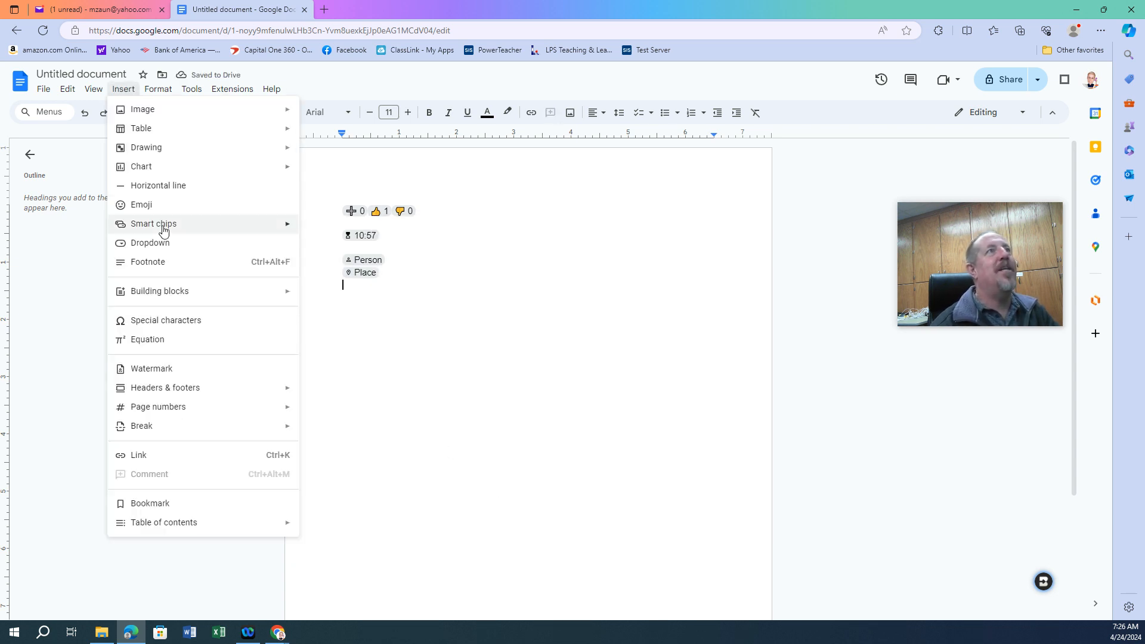
pyautogui.moveTo(163, 230)
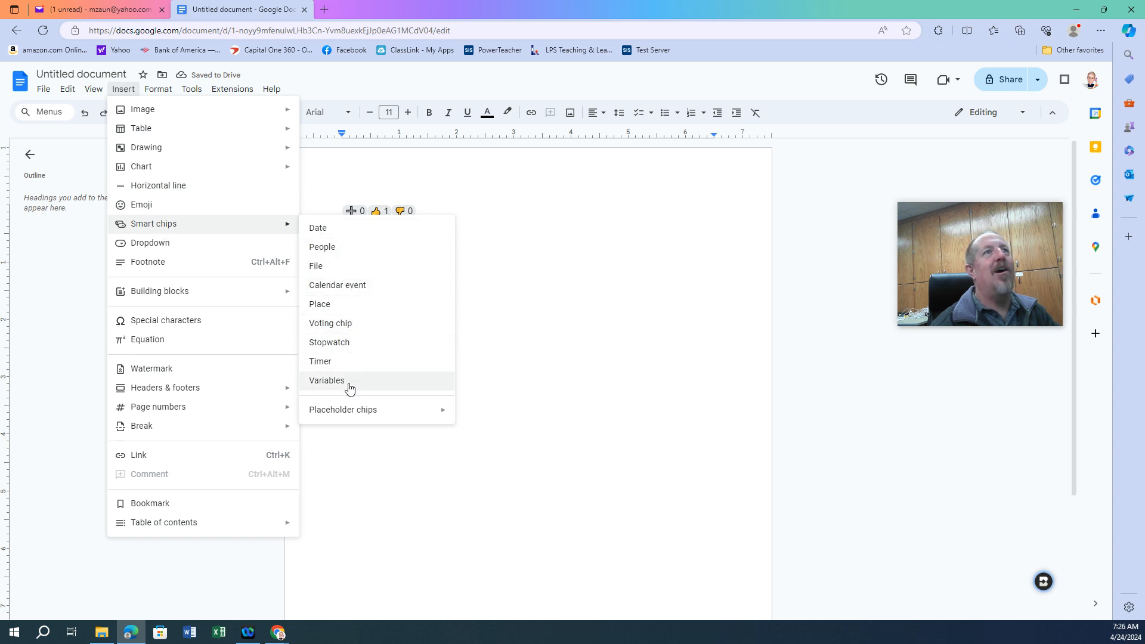
pyautogui.moveTo(355, 408)
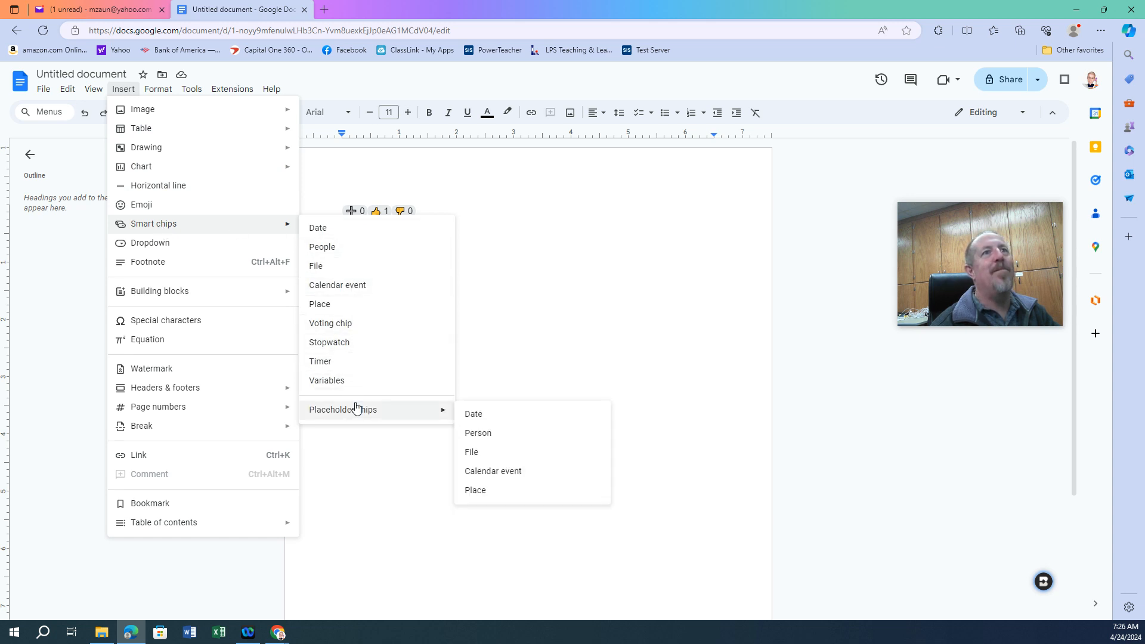
pyautogui.click(479, 454)
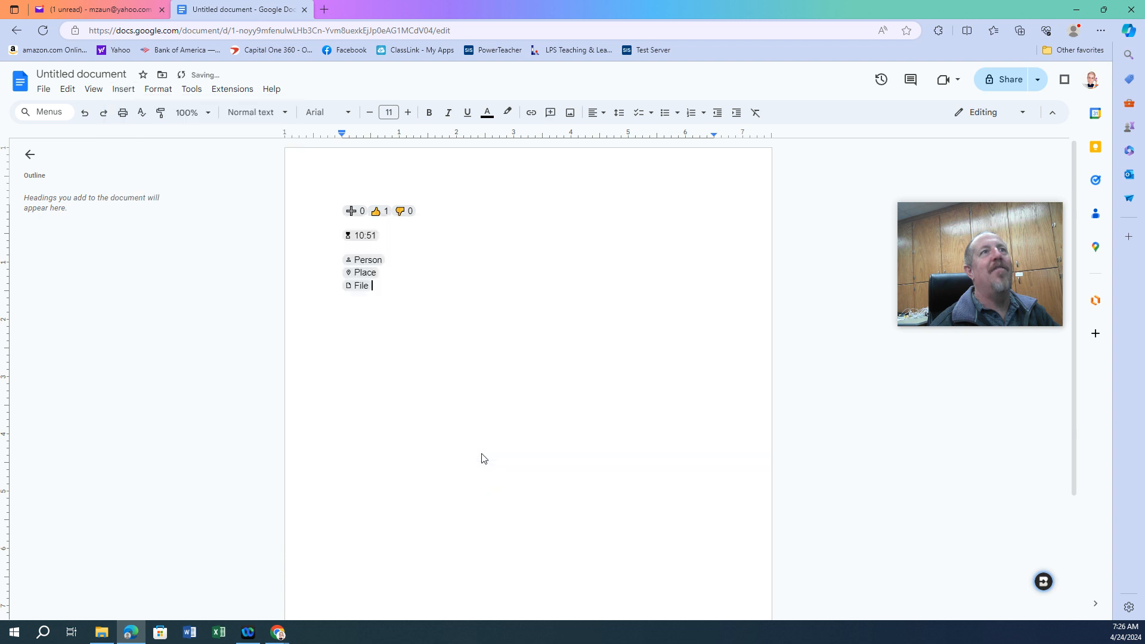
pyautogui.press('Return')
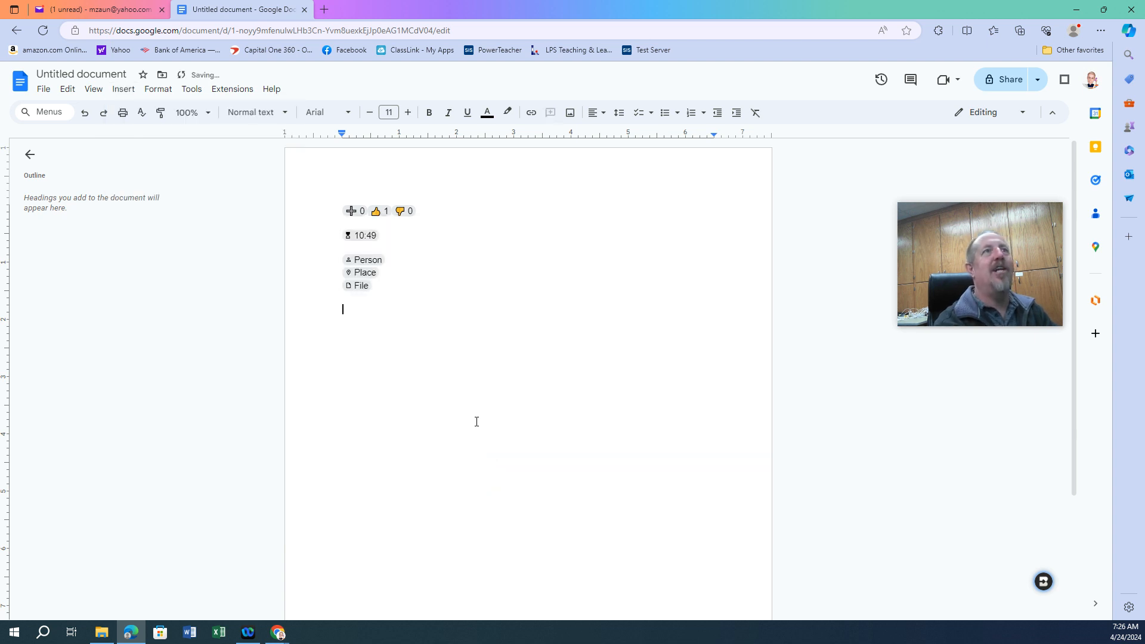
pyautogui.write('ajdflkajdfl;kjdal;kfjasdl;kjflkasdjflkasdjfl;kasjflkjfl;aj')
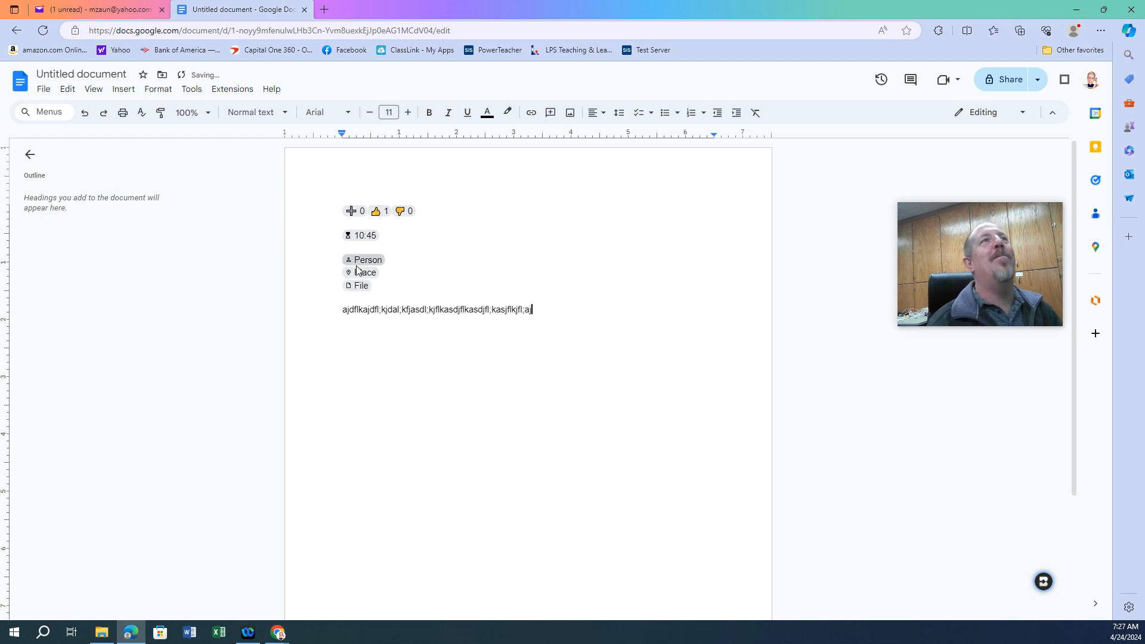
# Step: Fill the Person placeholder chip with the suggested contact's name and deselect it
pyautogui.click(365, 263)
pyautogui.click(367, 262)
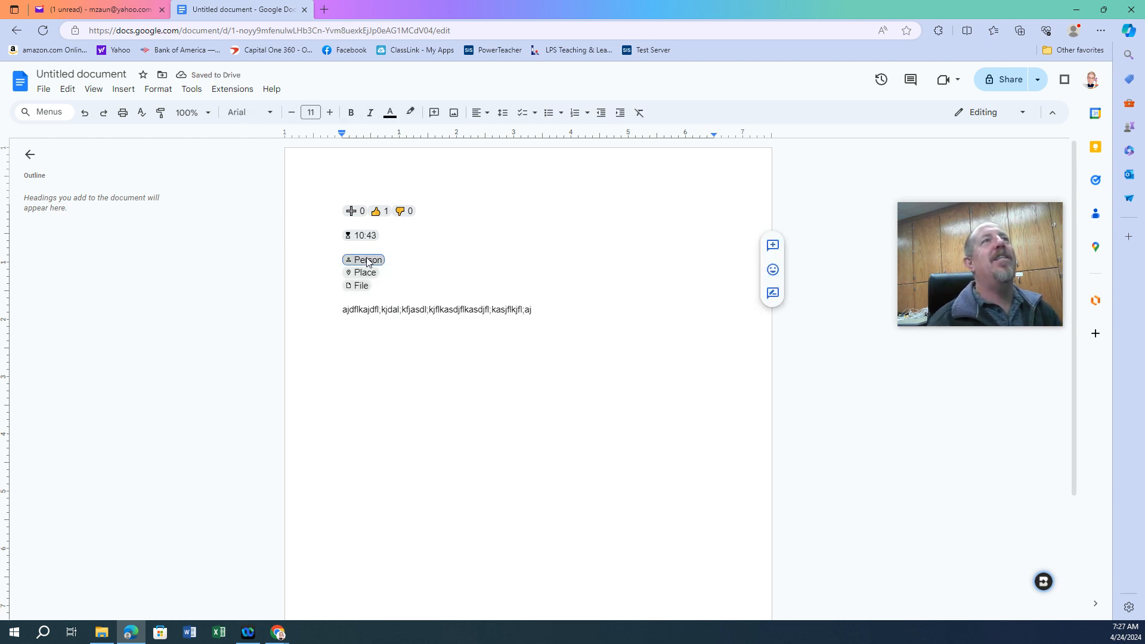
pyautogui.click(396, 327)
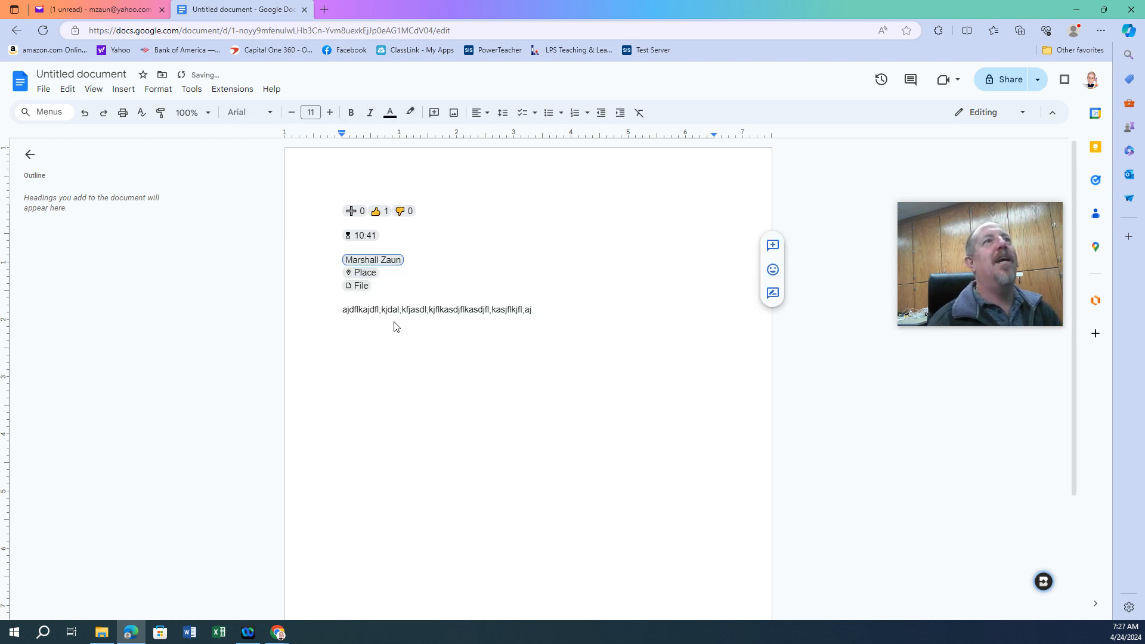
pyautogui.click(635, 276)
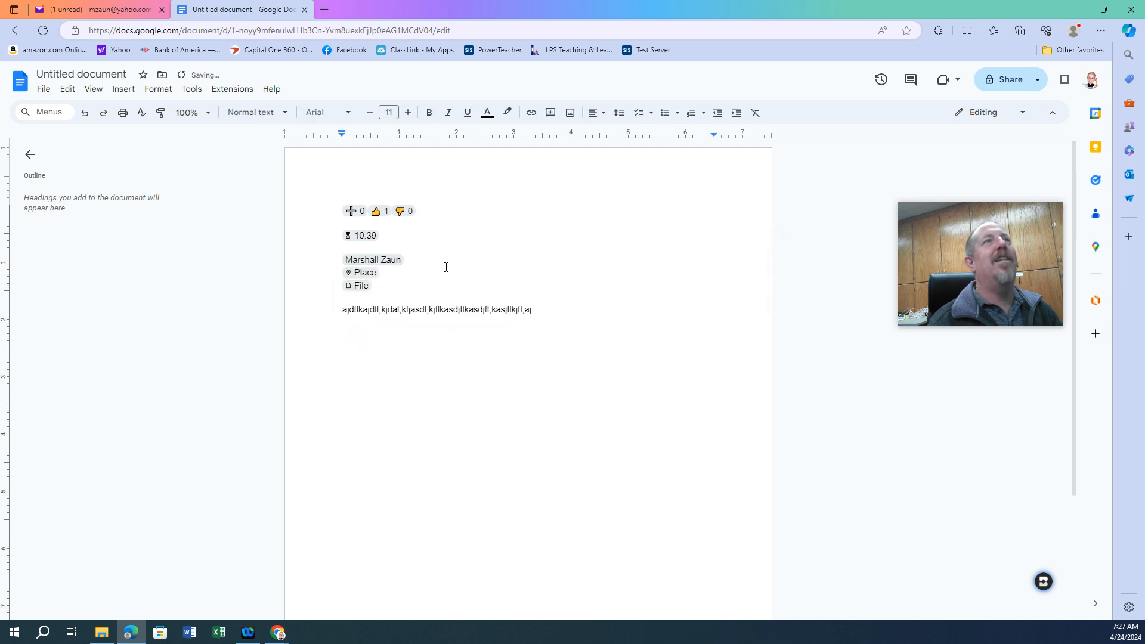
# Step: Fill the Place placeholder chip with Park View Educational Complex and deselect it
pyautogui.click(374, 273)
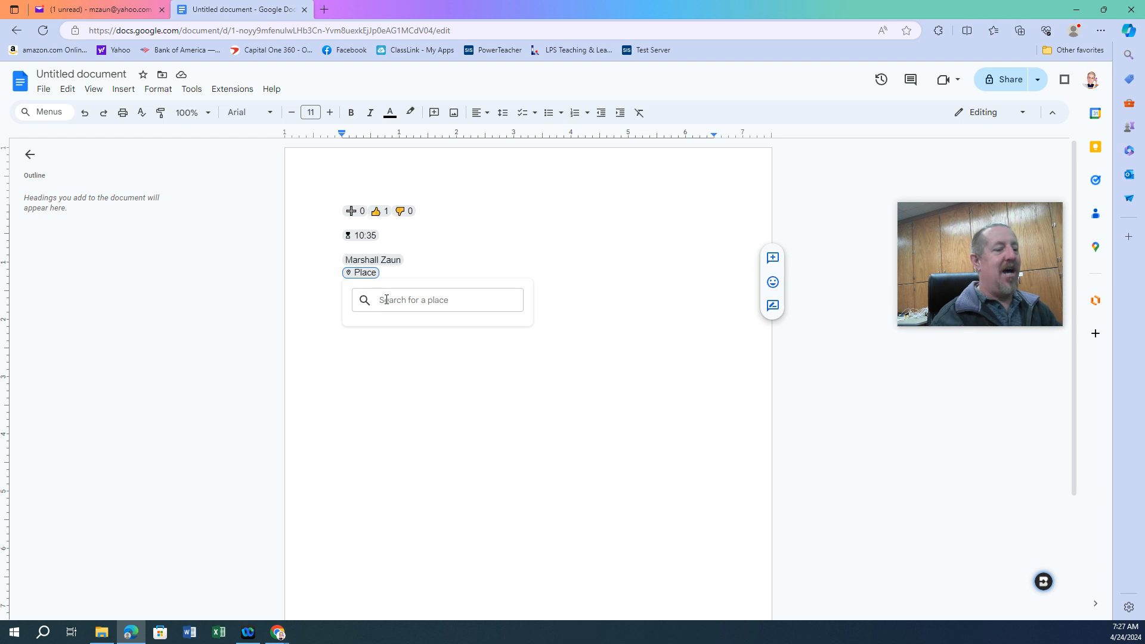
pyautogui.write('Park V')
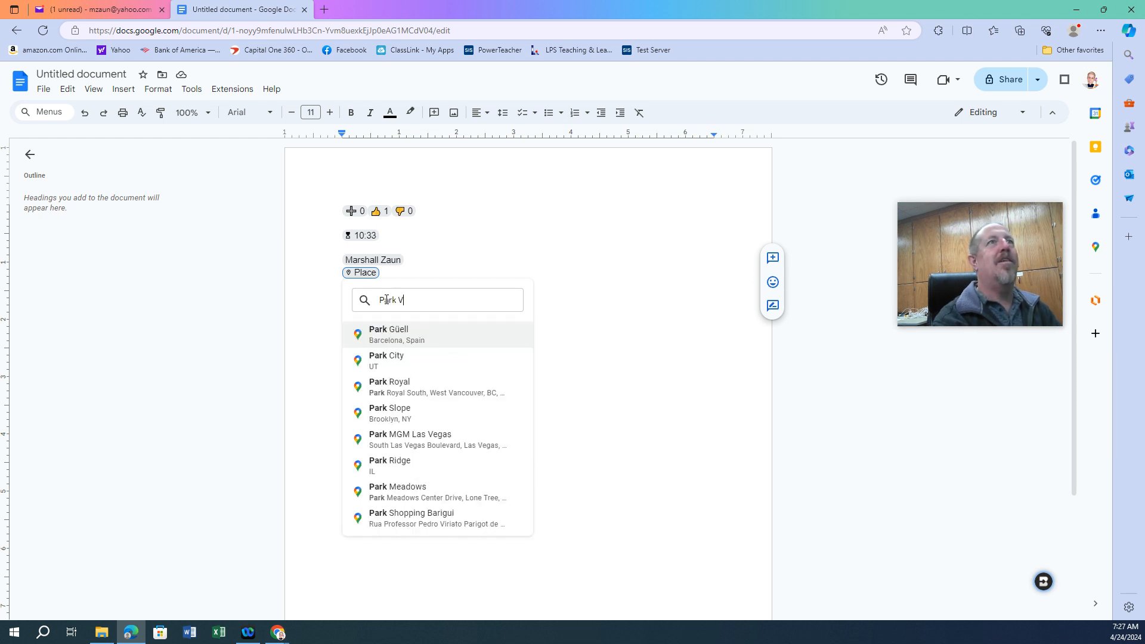
pyautogui.write('iew Educatio')
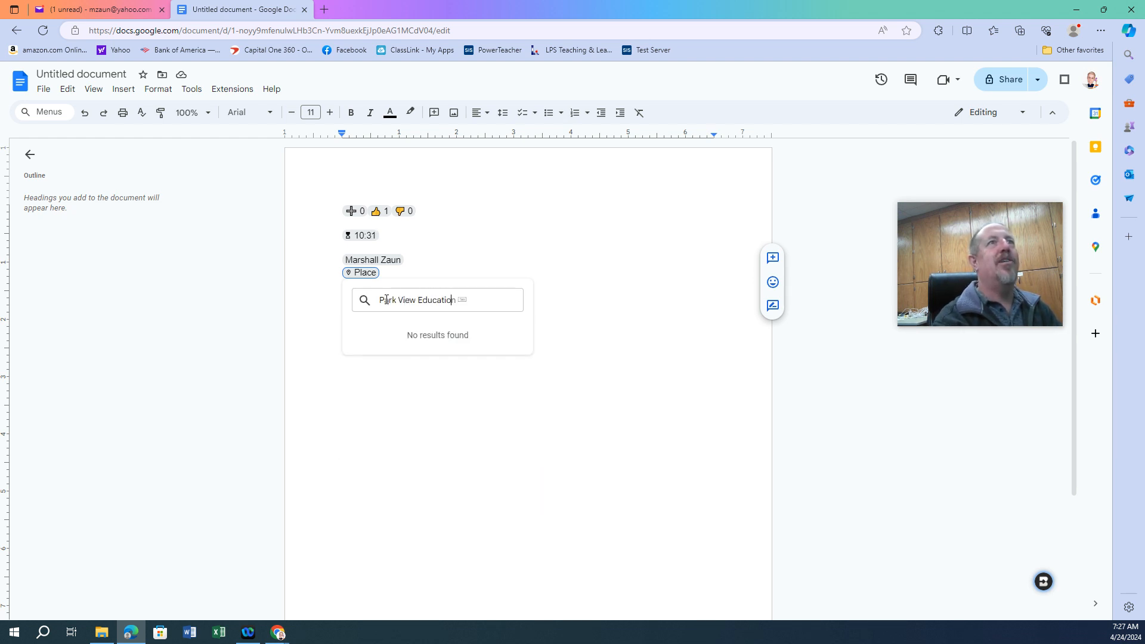
pyautogui.write('nal Co')
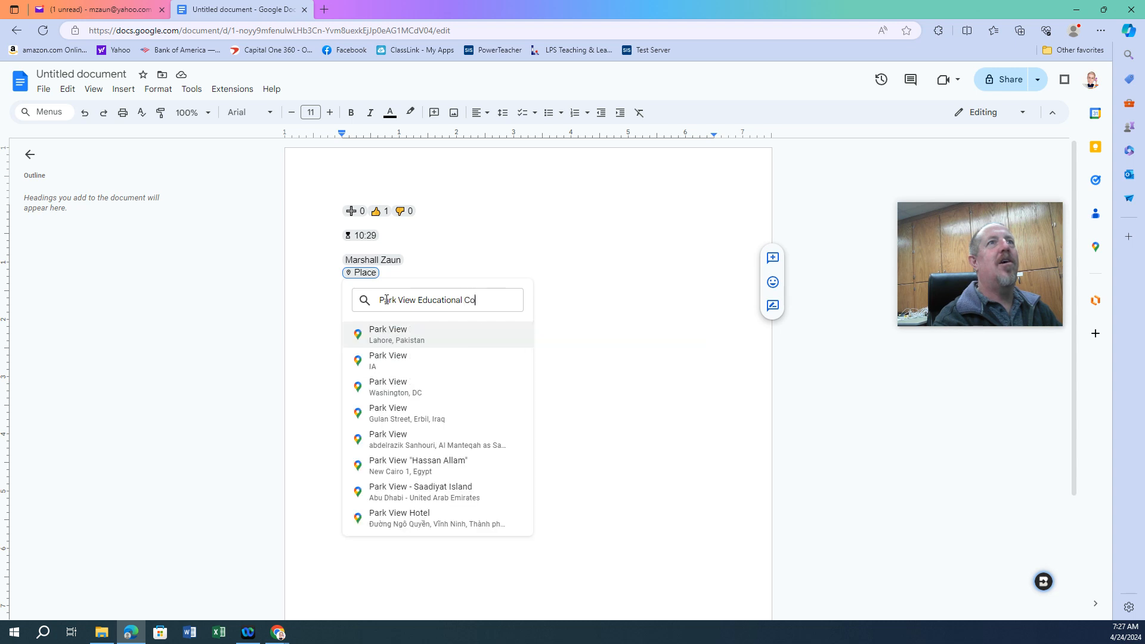
pyautogui.write('mplex')
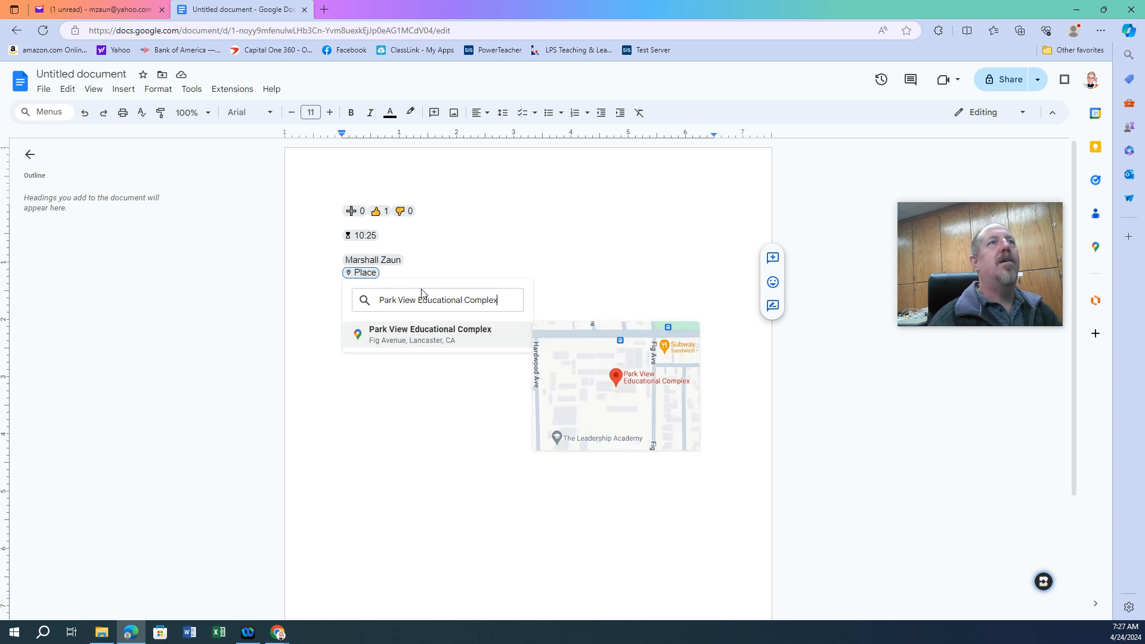
pyautogui.click(412, 340)
pyautogui.click(461, 250)
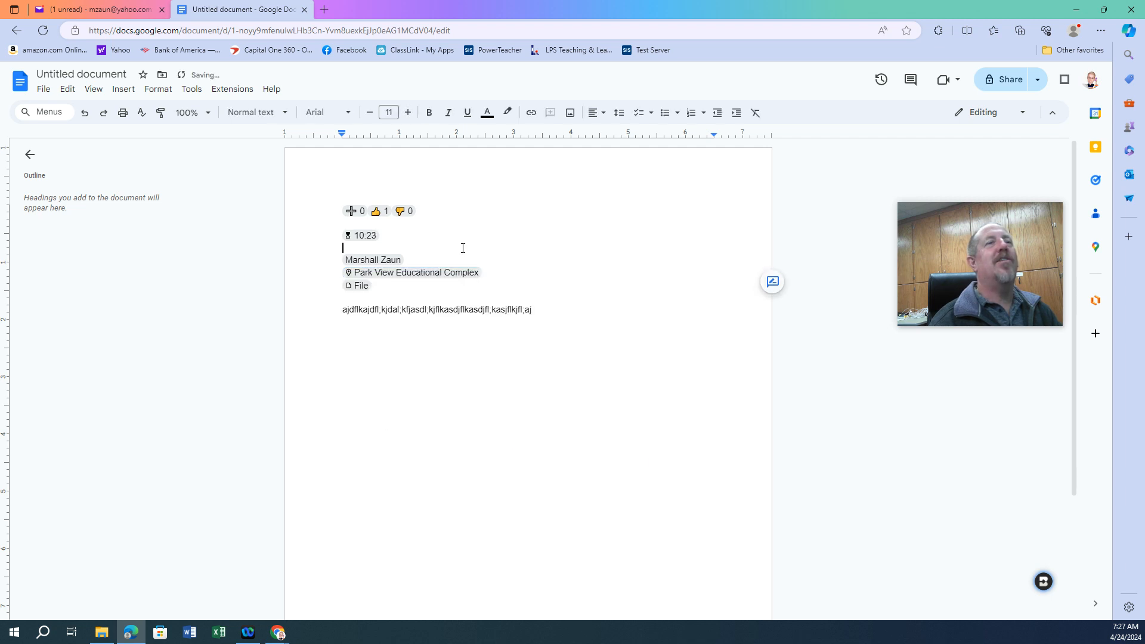
# Step: Search for "Untit" in the File placeholder chip and link it to the file Untitled document
pyautogui.click(365, 286)
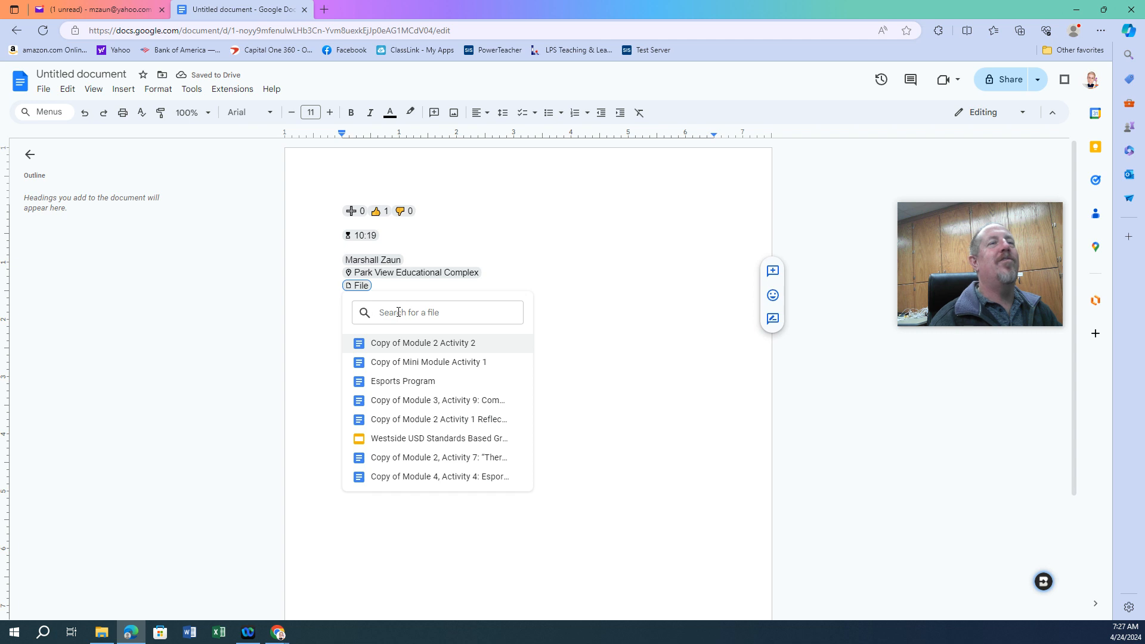
pyautogui.write('Untit')
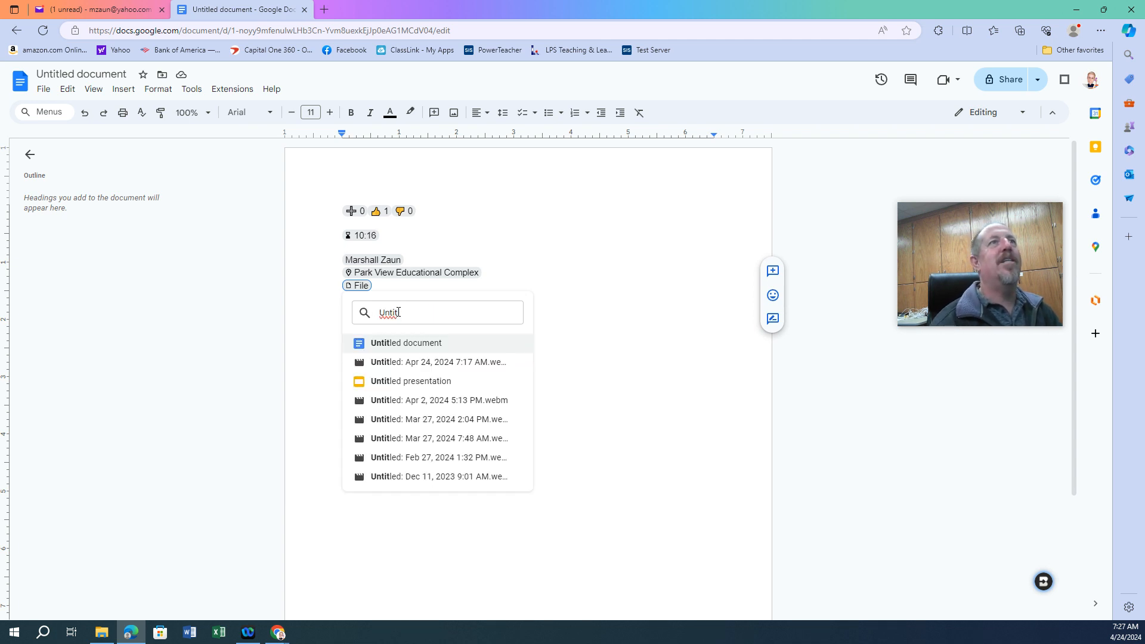
pyautogui.click(383, 350)
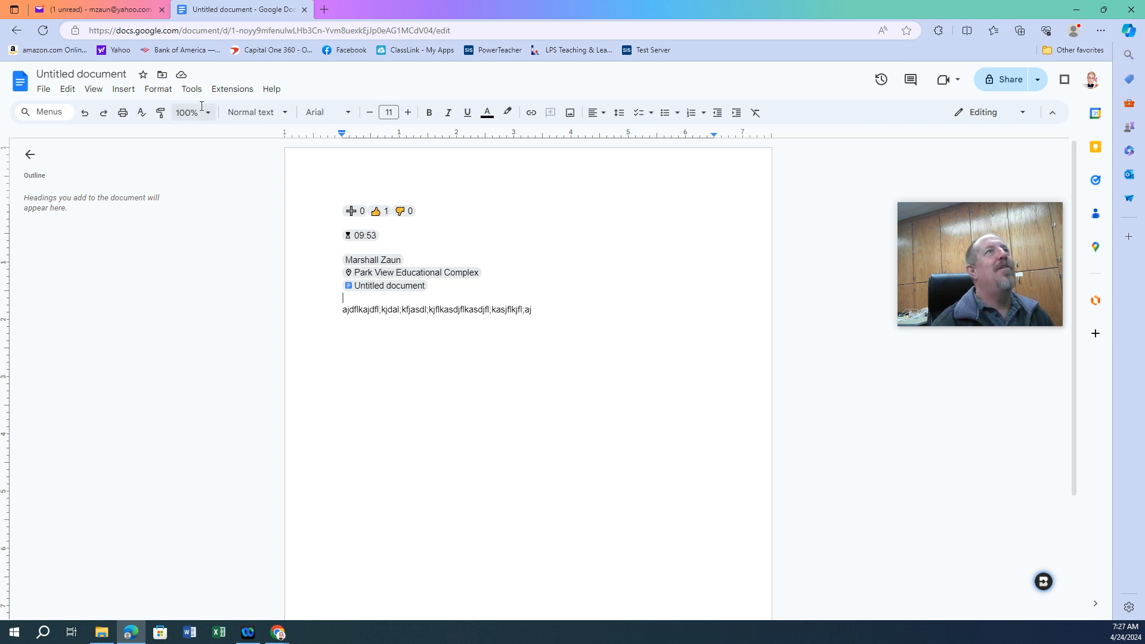
# Step: Show the smart chip types that can be inserted on the empty line below the file chip
pyautogui.click(123, 89)
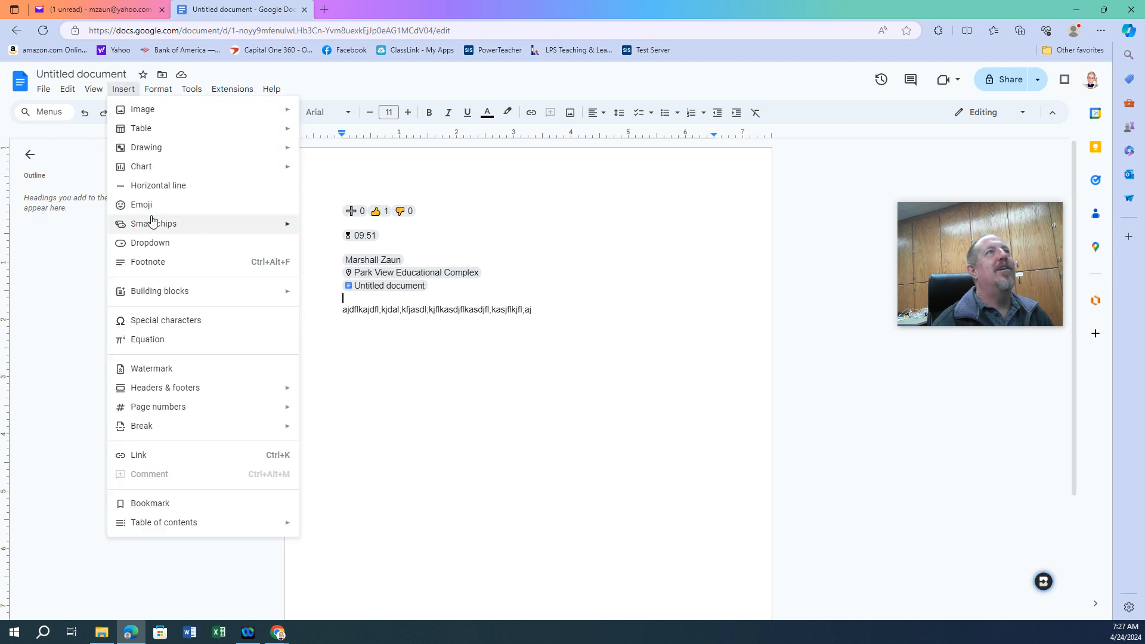
pyautogui.moveTo(152, 224)
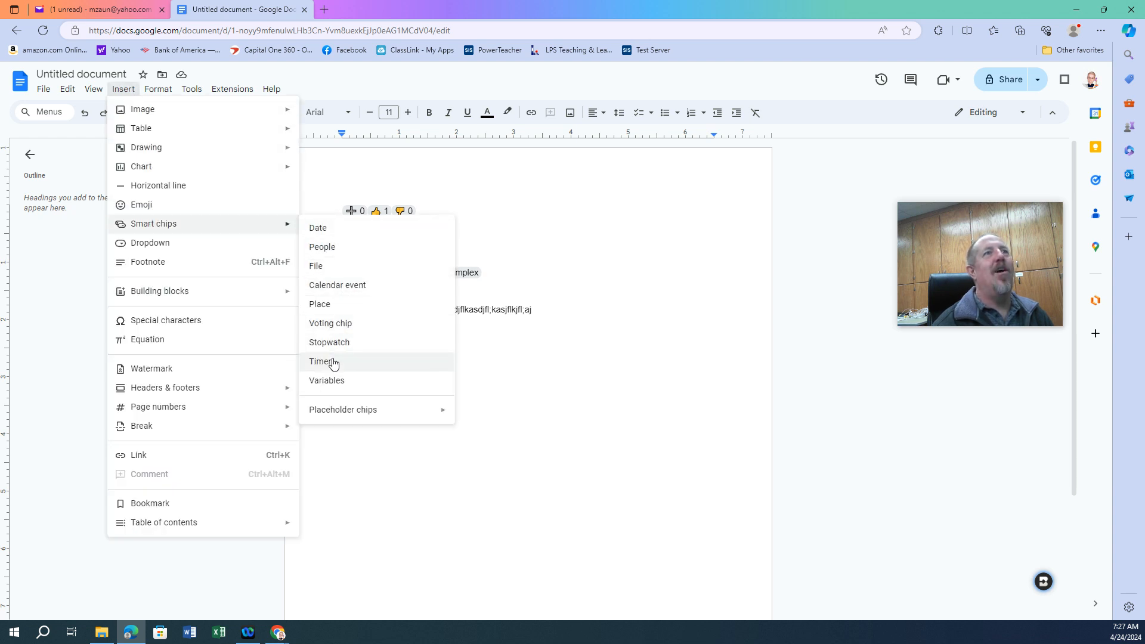